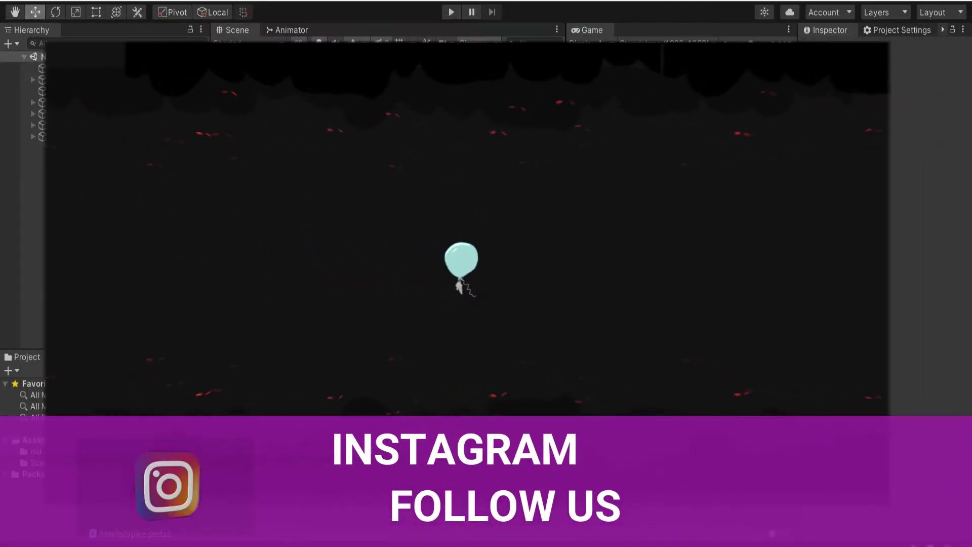
# Try to move the Main Camera upward in the scene to Y 0.68, and undo the move
pyautogui.hotkey('ctrl', 'p')
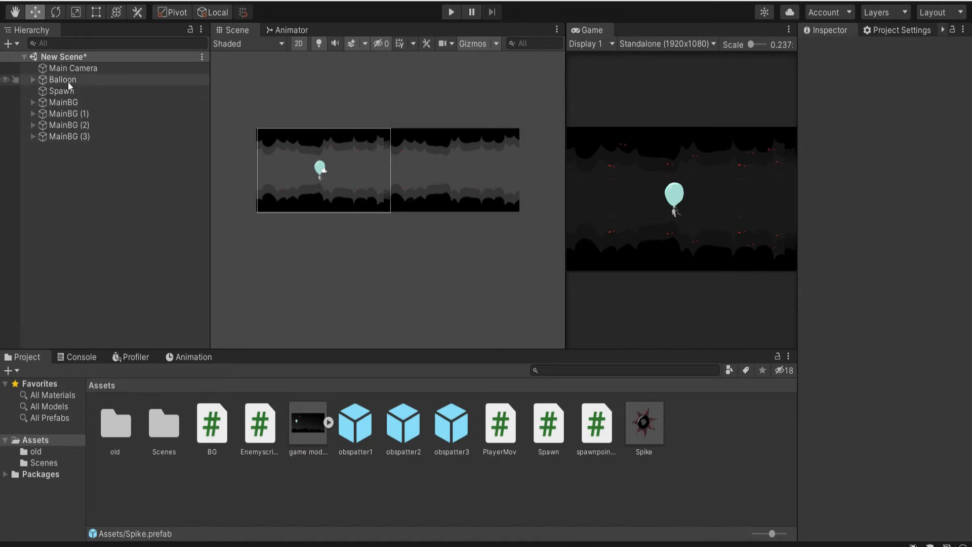
pyautogui.click(77, 69)
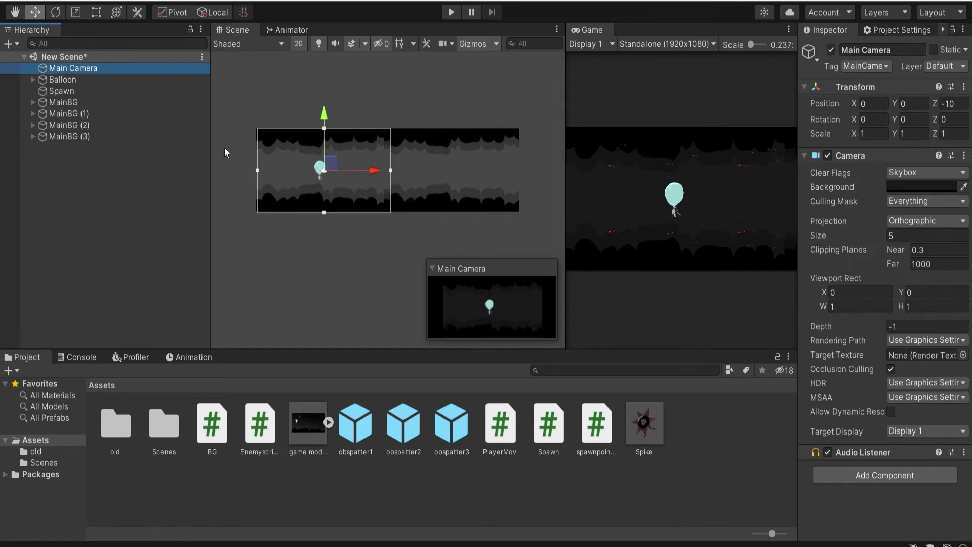
pyautogui.moveTo(324, 114); pyautogui.dragTo(327, 107)
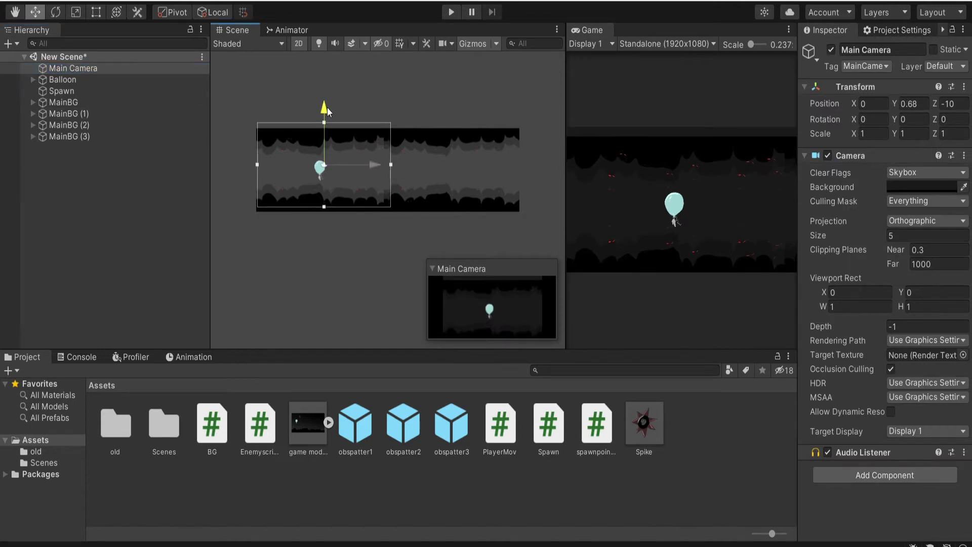
pyautogui.hotkey('ctrl', 'z')
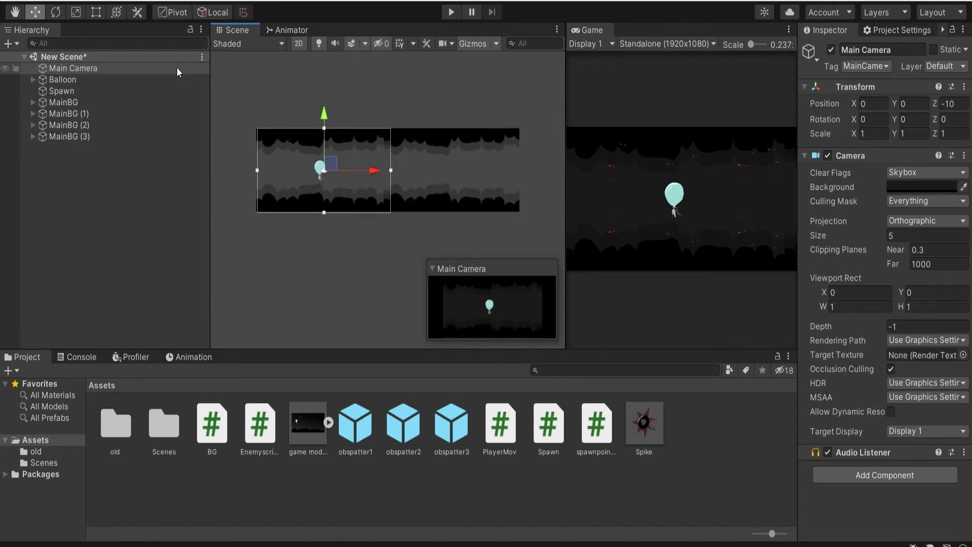
pyautogui.click(133, 68)
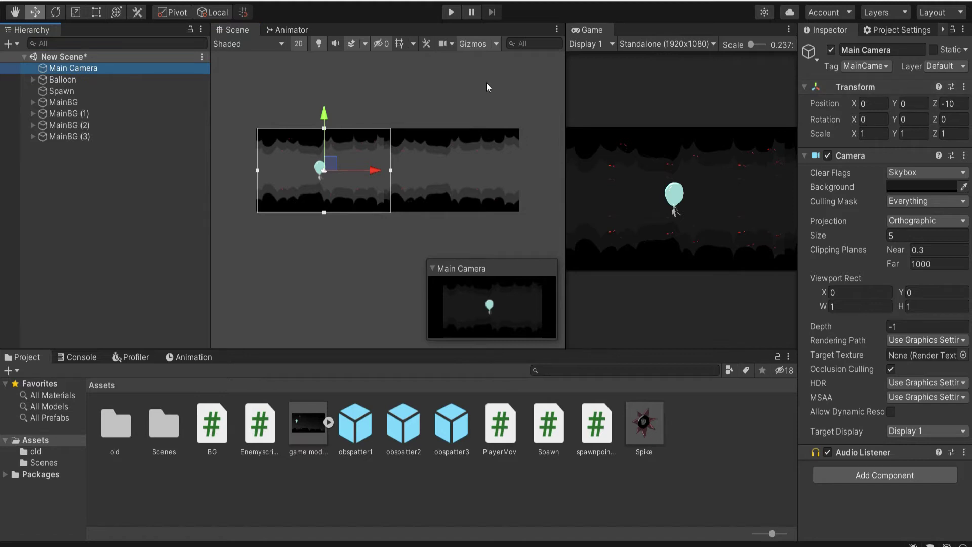
pyautogui.click(157, 71)
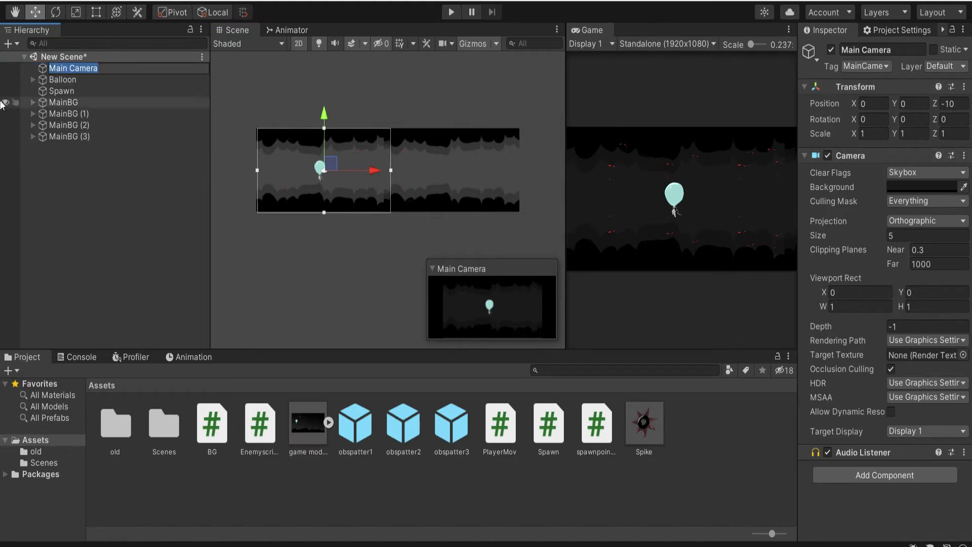
pyautogui.press('Return')
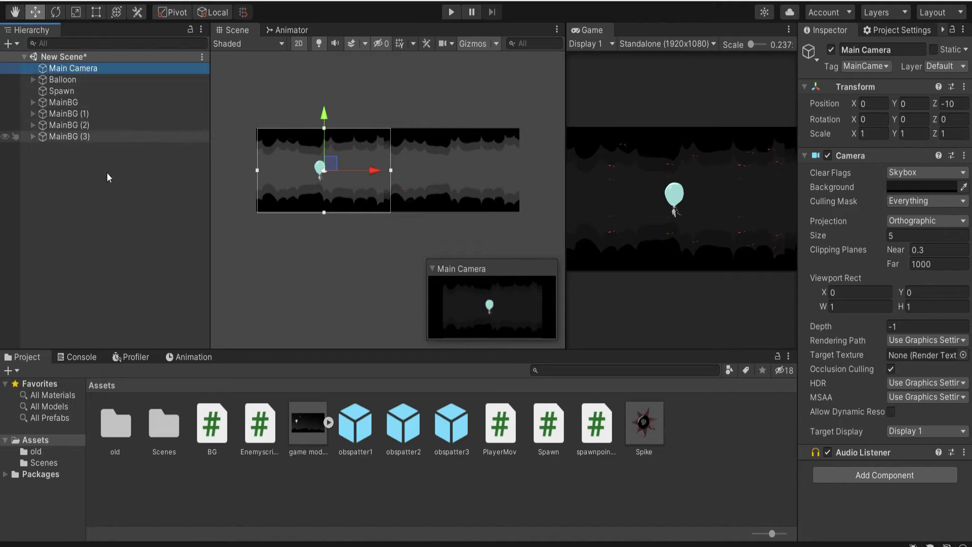
# Open the Animation and Animator windows for animating the Main Camera
pyautogui.click(189, 357)
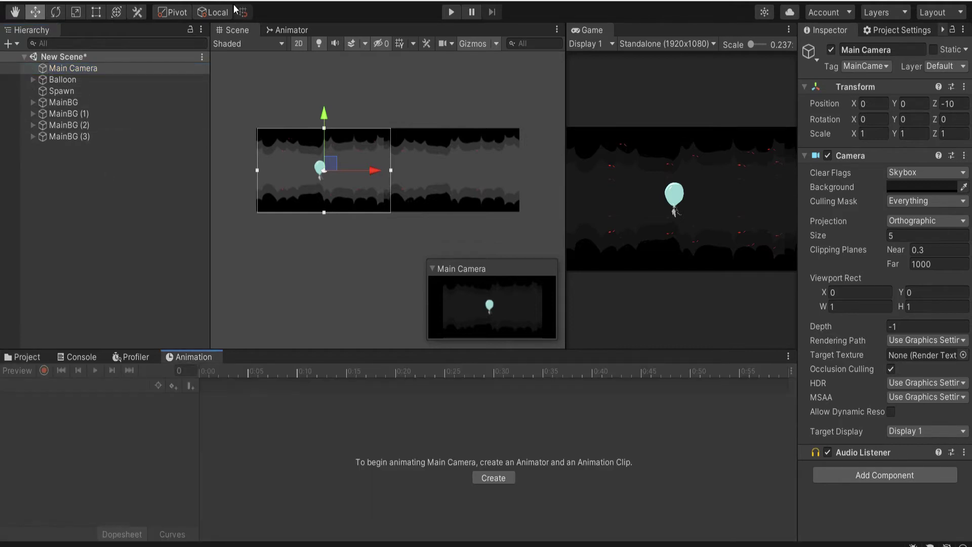
pyautogui.click(181, 1)
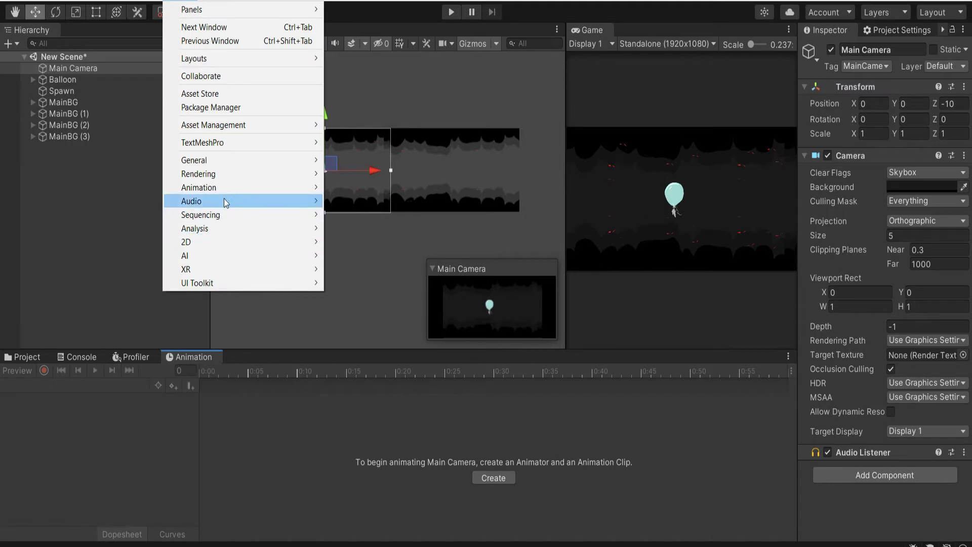
pyautogui.moveTo(223, 186)
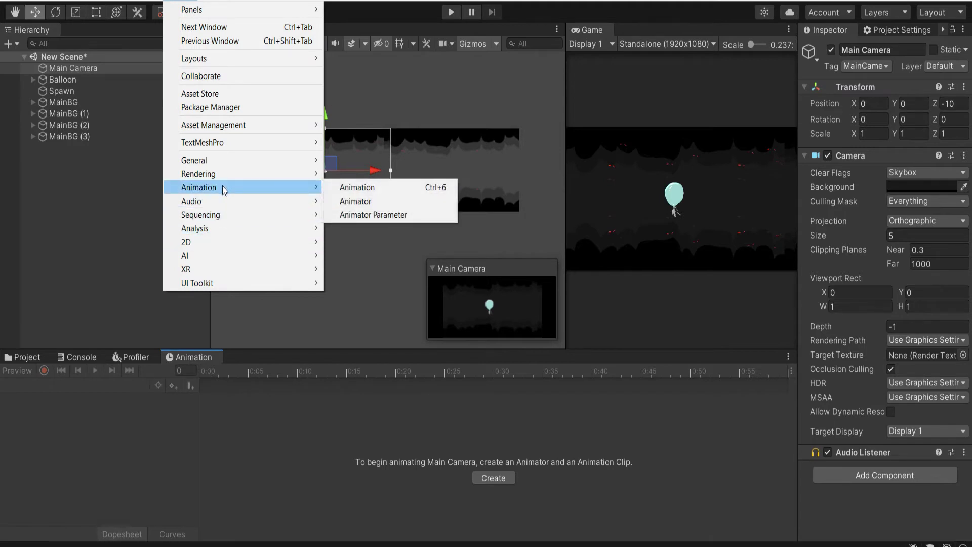
pyautogui.click(357, 200)
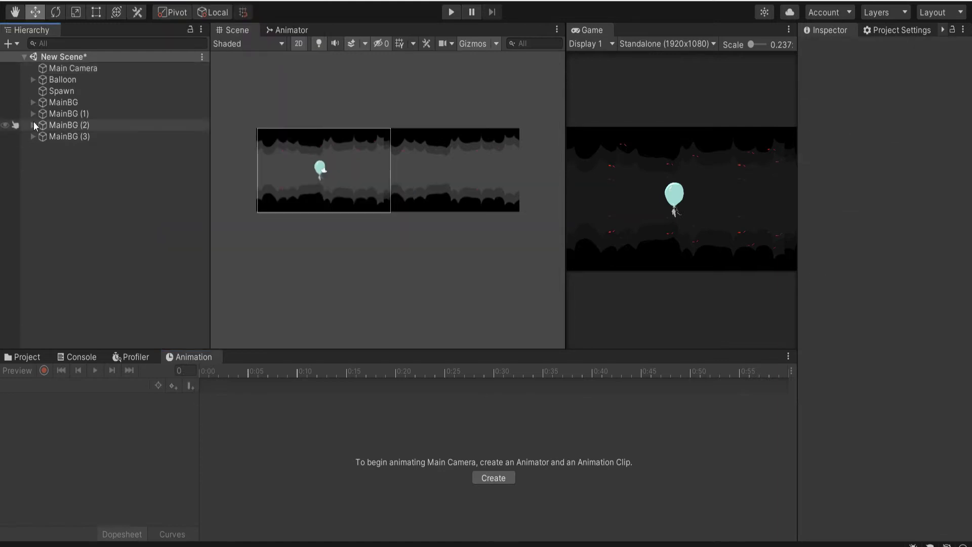
# Create an animation clip for the Main Camera and save it as camerashake in the Assets folder
pyautogui.click(73, 68)
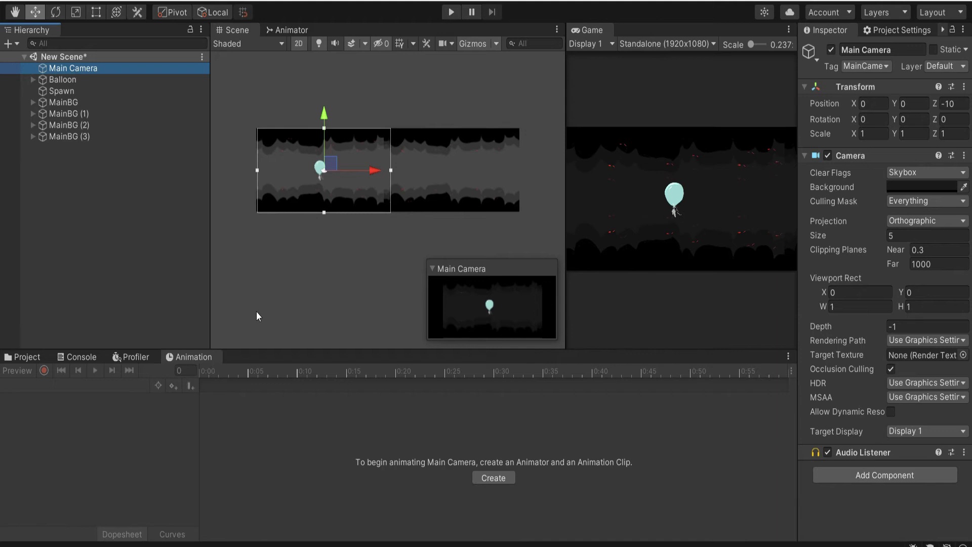
pyautogui.click(476, 472)
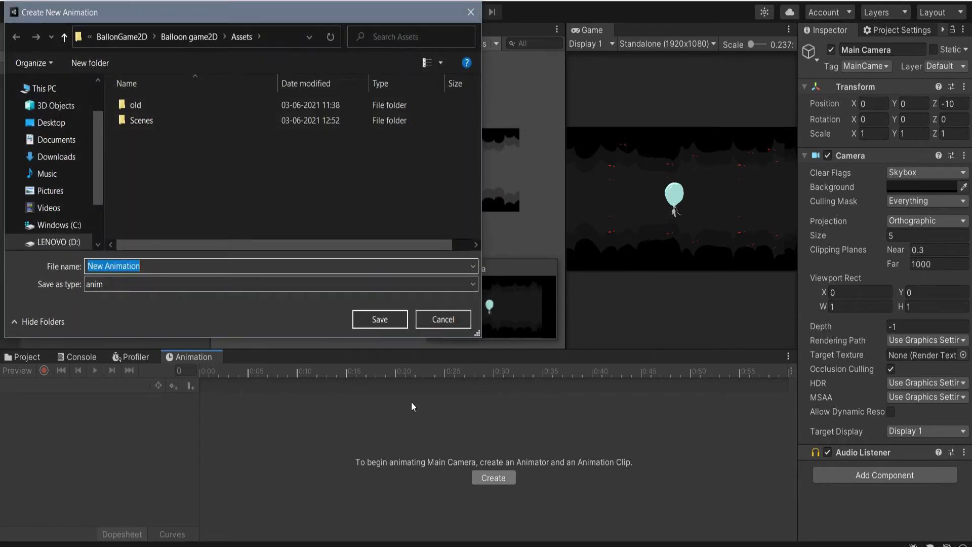
pyautogui.write('came')
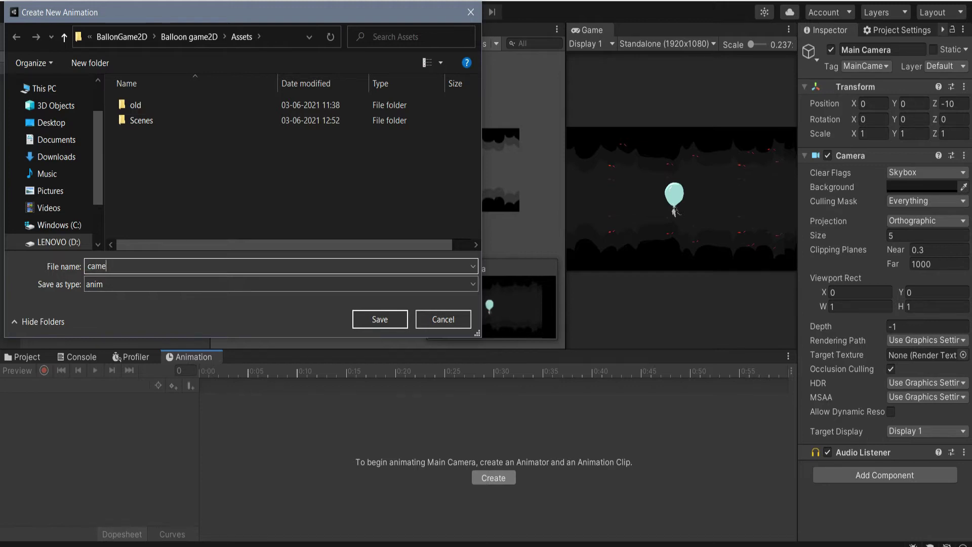
pyautogui.write('rashake')
pyautogui.press('Return')
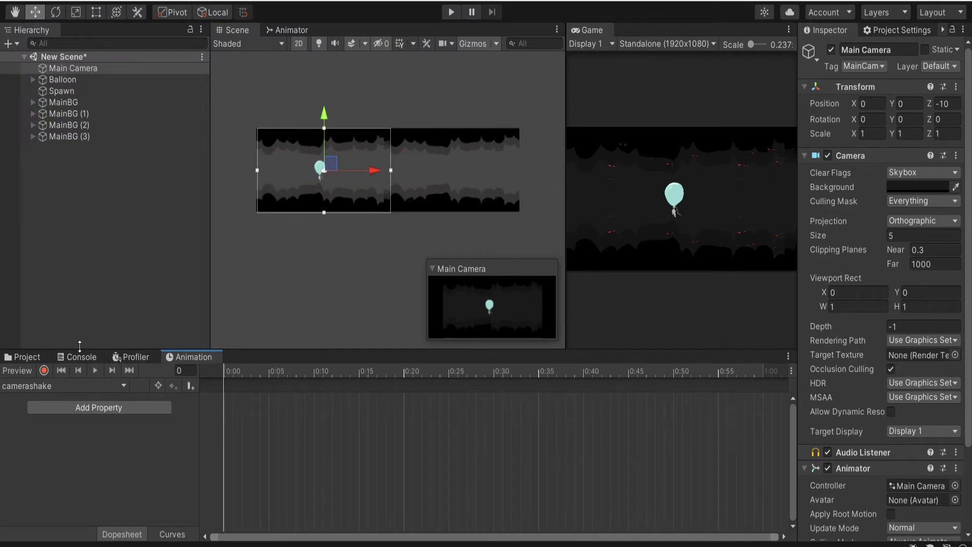
# Start keyframe recording for camerashake and move the Main Camera up to about Y 0.08 at frame 10
pyautogui.click(77, 69)
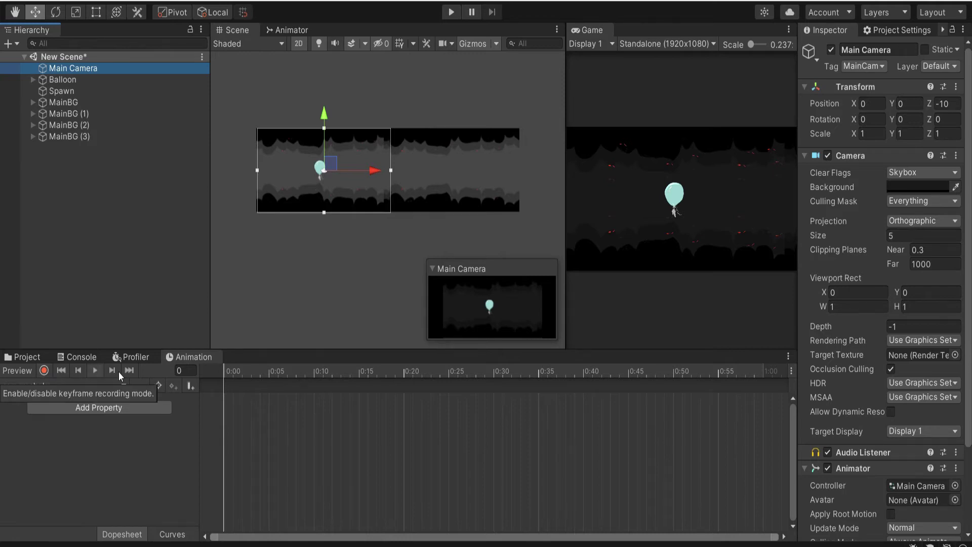
pyautogui.click(224, 373)
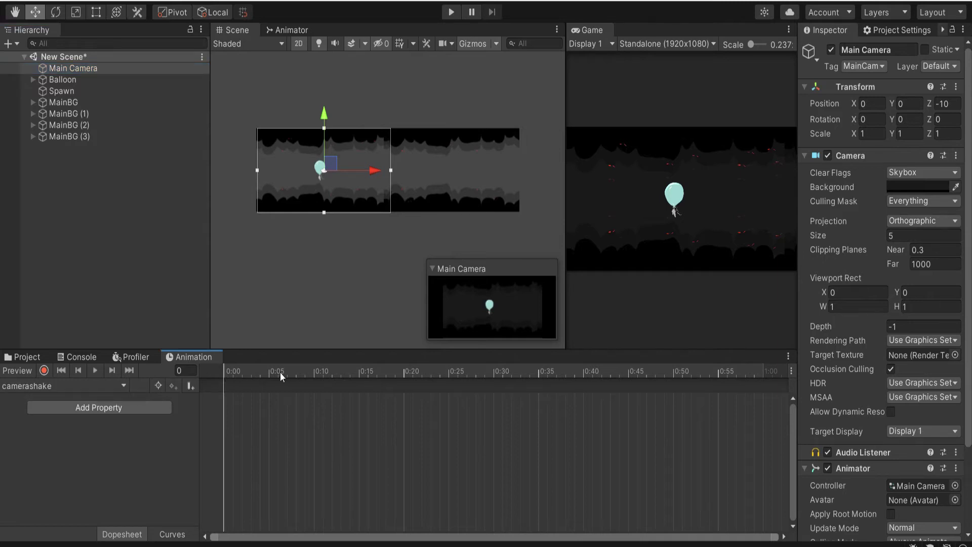
pyautogui.click(314, 372)
pyautogui.click(44, 371)
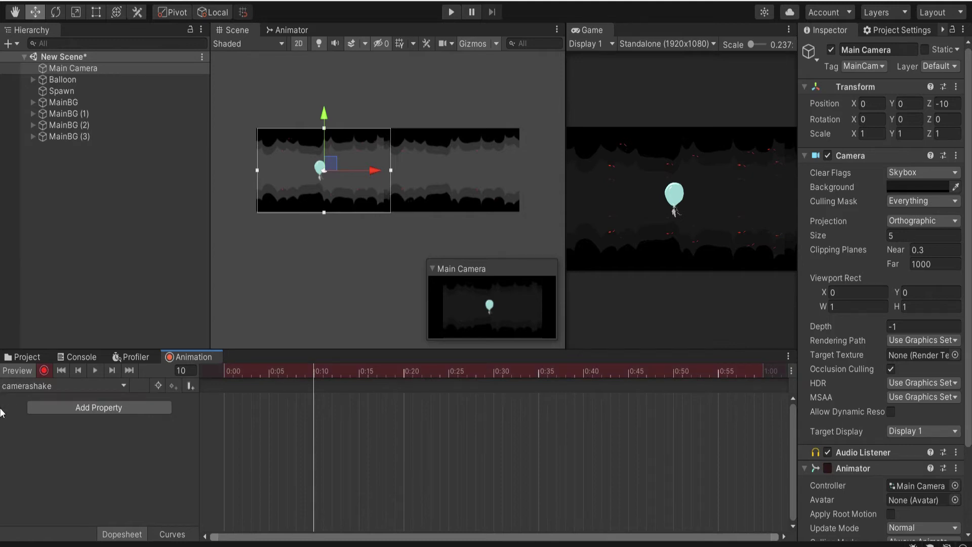
pyautogui.click(70, 68)
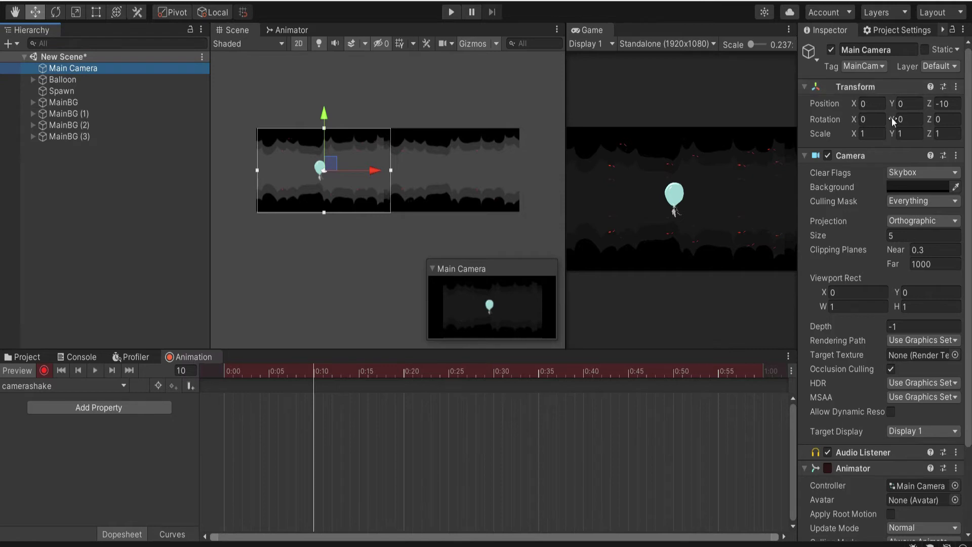
pyautogui.click(900, 103)
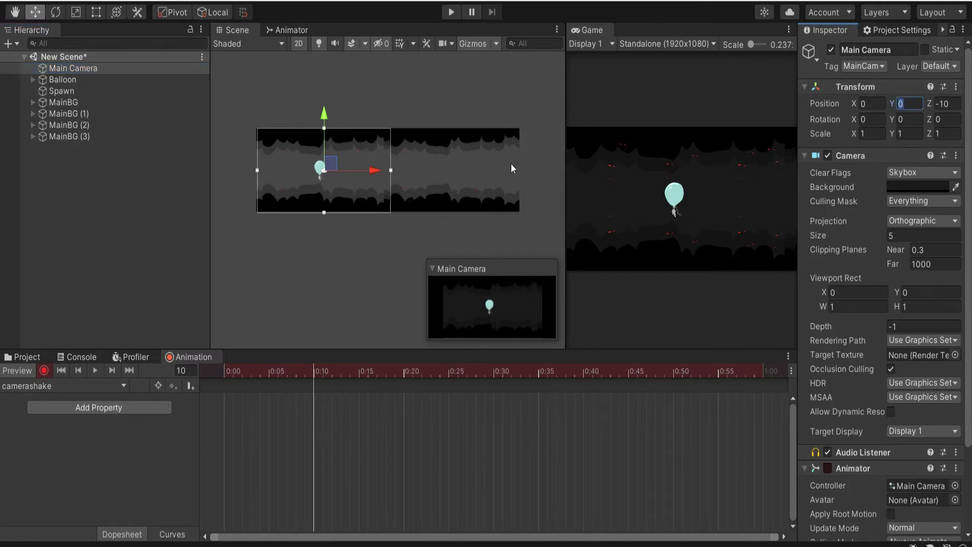
pyautogui.moveTo(326, 114); pyautogui.dragTo(329, 107)
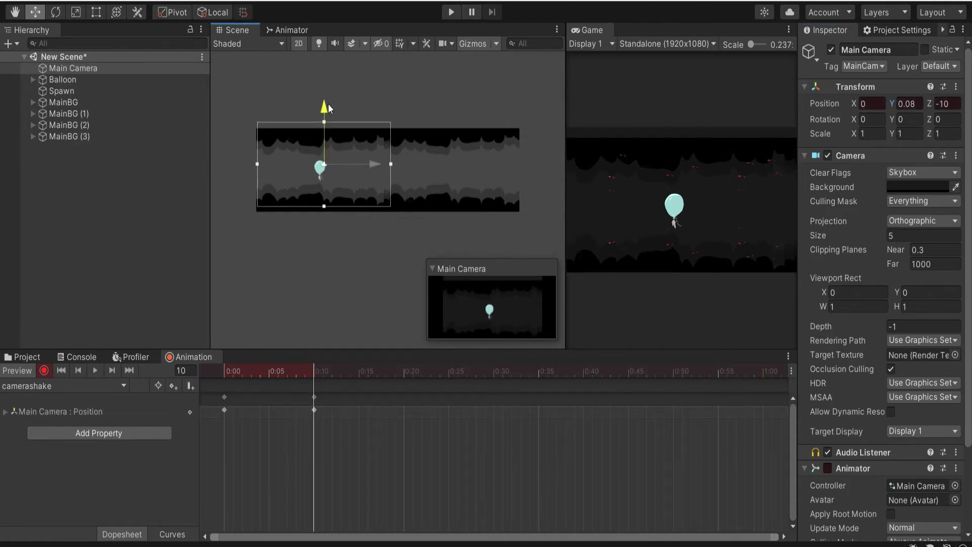
pyautogui.moveTo(329, 107); pyautogui.dragTo(327, 111)
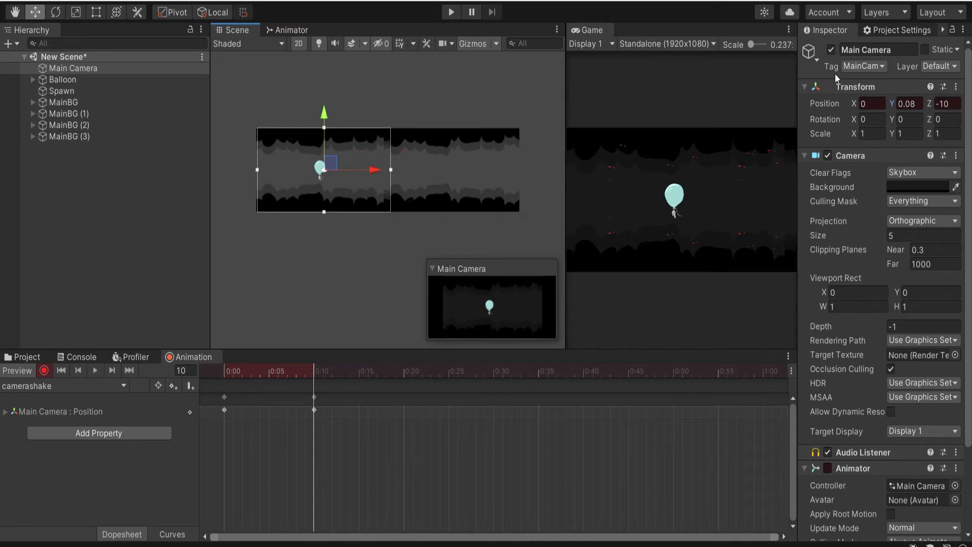
# Set the Main Camera's Y position to 0.1 for the keyframe at frame 10
pyautogui.click(917, 104)
pyautogui.click(918, 105)
pyautogui.press('BackSpace')
pyautogui.press('BackSpace')
pyautogui.write('1')
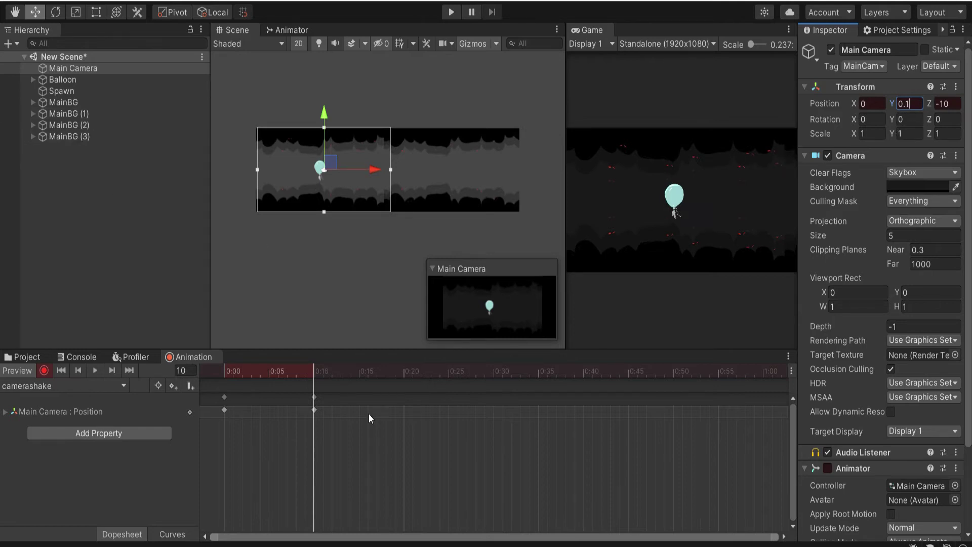
# Add a keyframe at frame 20 with the Main Camera's Y position set to -0.1
pyautogui.click(402, 374)
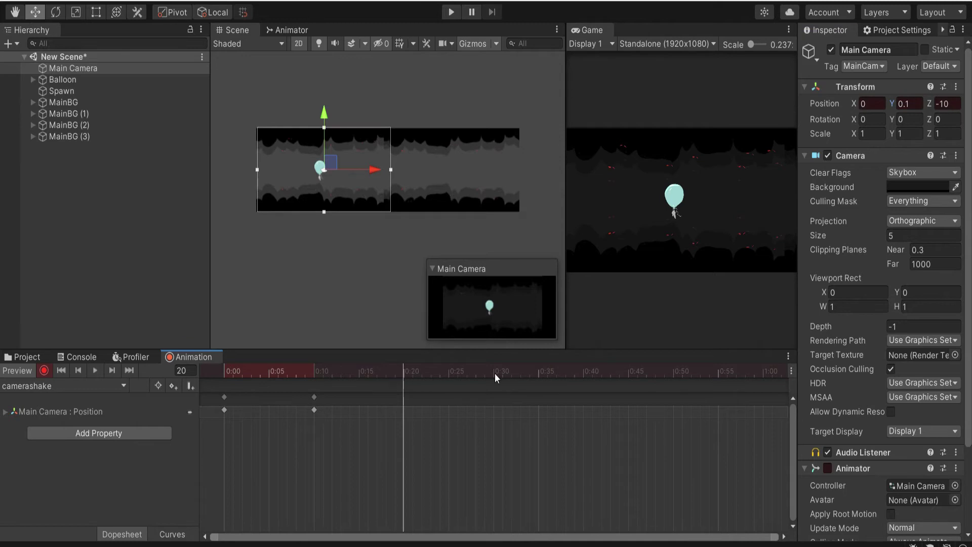
pyautogui.click(911, 103)
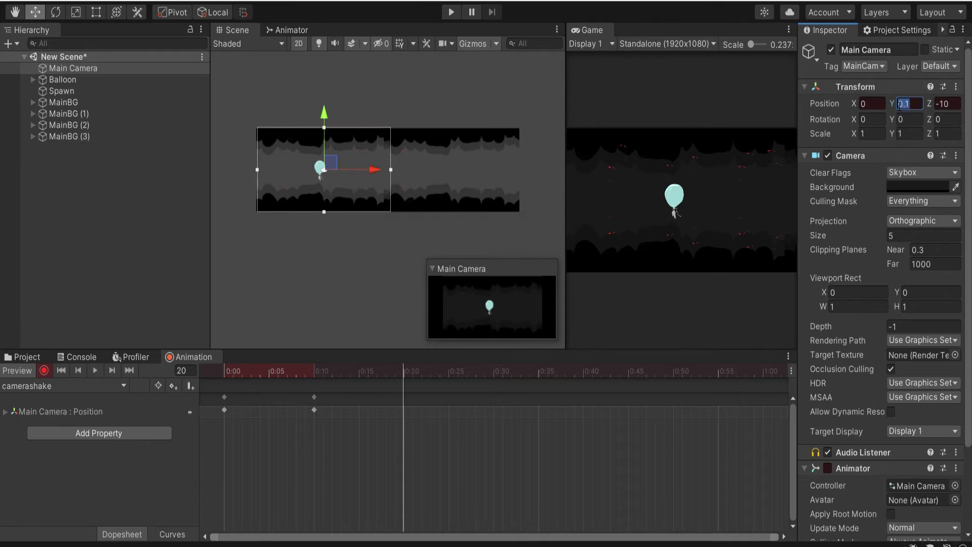
pyautogui.click(899, 103)
pyautogui.write('-')
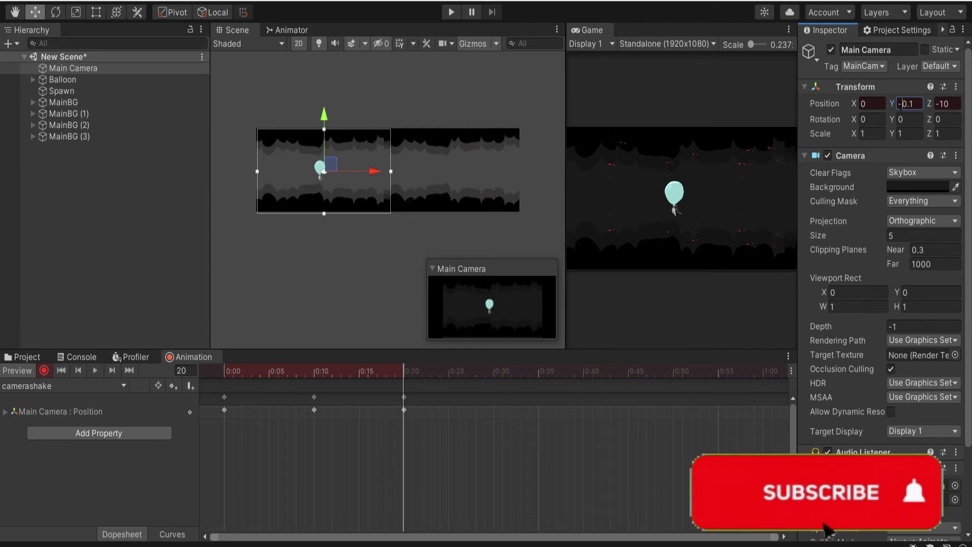
# Add a keyframe at frame 30 that sets the Main Camera's Y position to 0
pyautogui.click(494, 372)
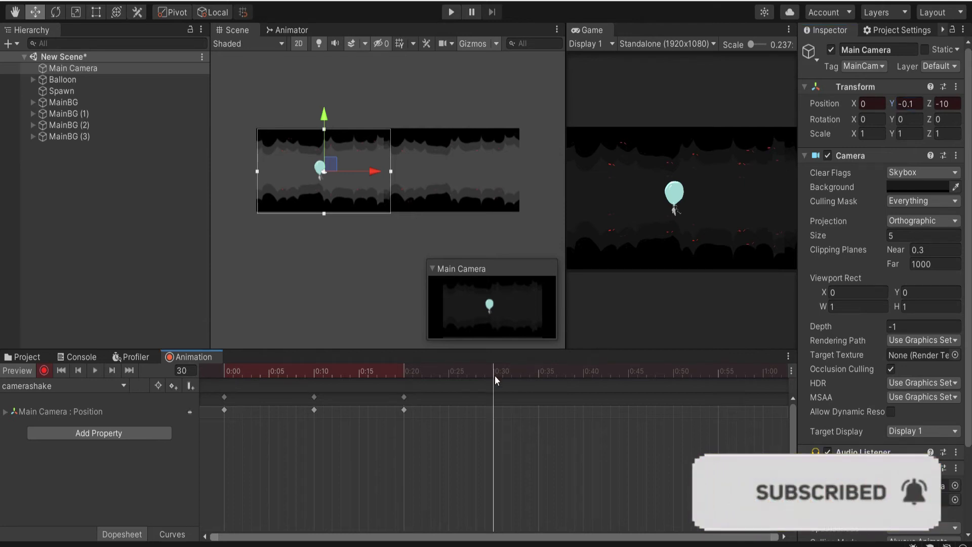
pyautogui.click(909, 106)
pyautogui.write('0')
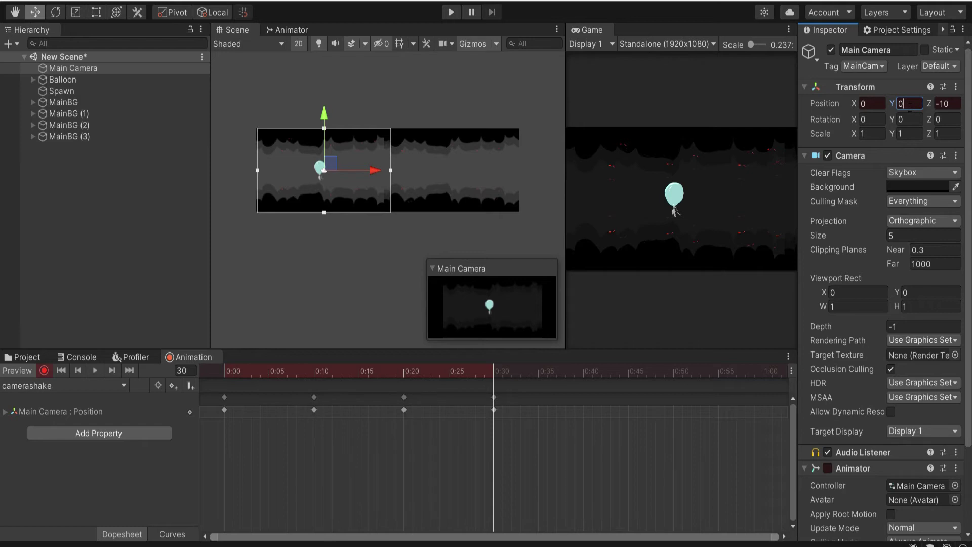
# Stop keyframe recording and preview the camerashake animation
pyautogui.click(50, 386)
pyautogui.click(29, 397)
pyautogui.click(44, 372)
pyautogui.click(94, 371)
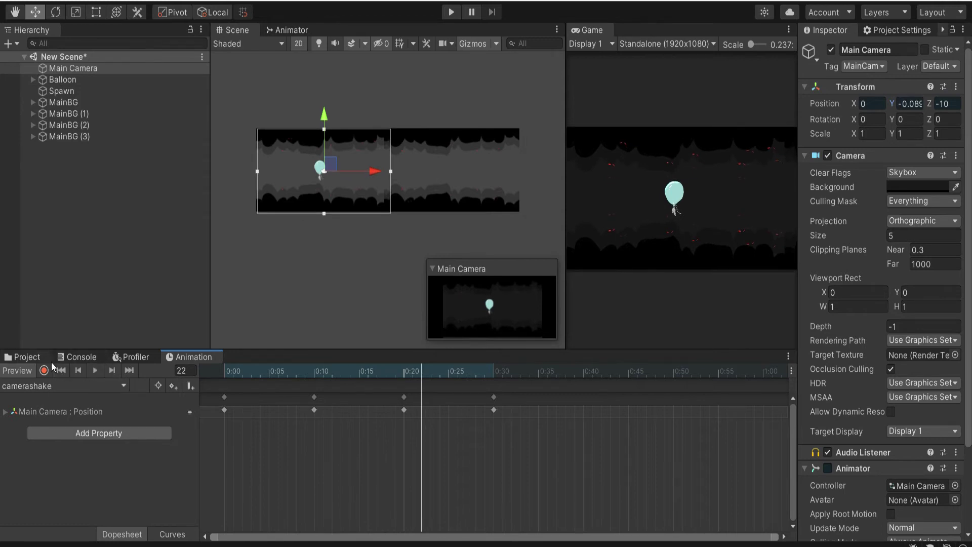
# Show the project assets and enable the Animator component on the Main Camera
pyautogui.click(24, 357)
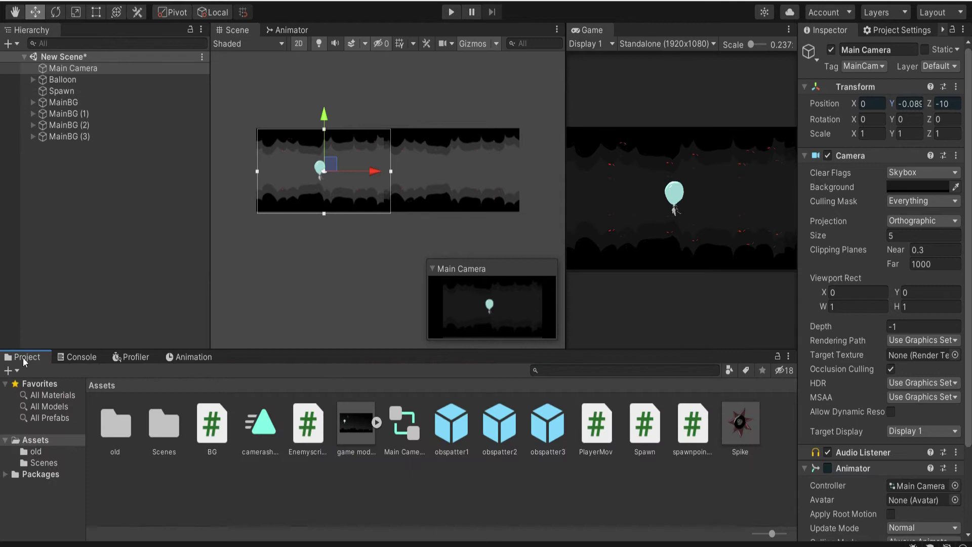
pyautogui.click(84, 69)
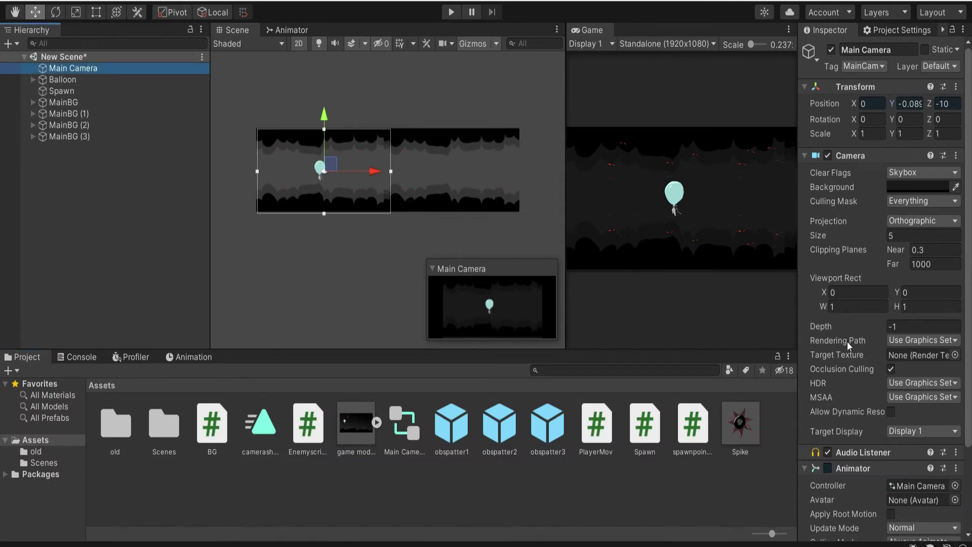
pyautogui.scroll(-3, 847, 341)
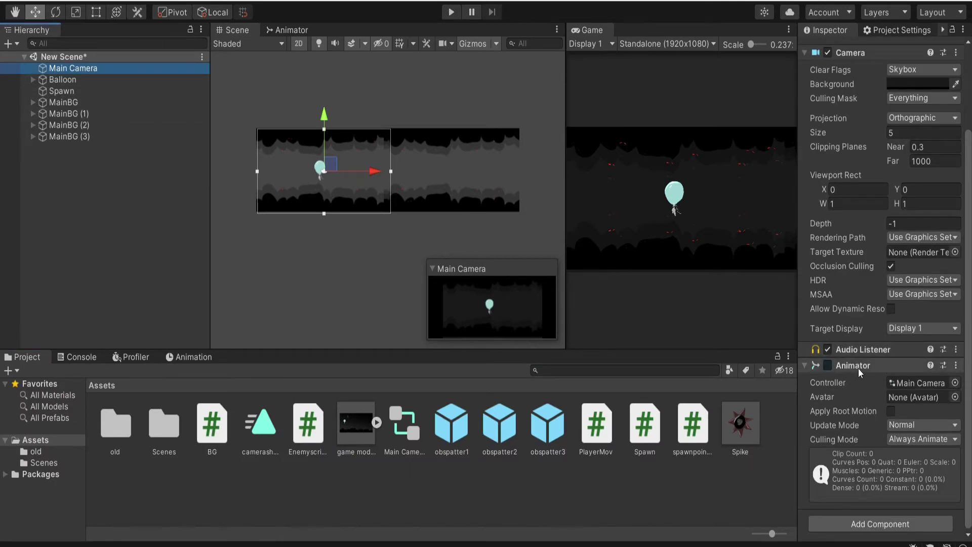
pyautogui.click(828, 365)
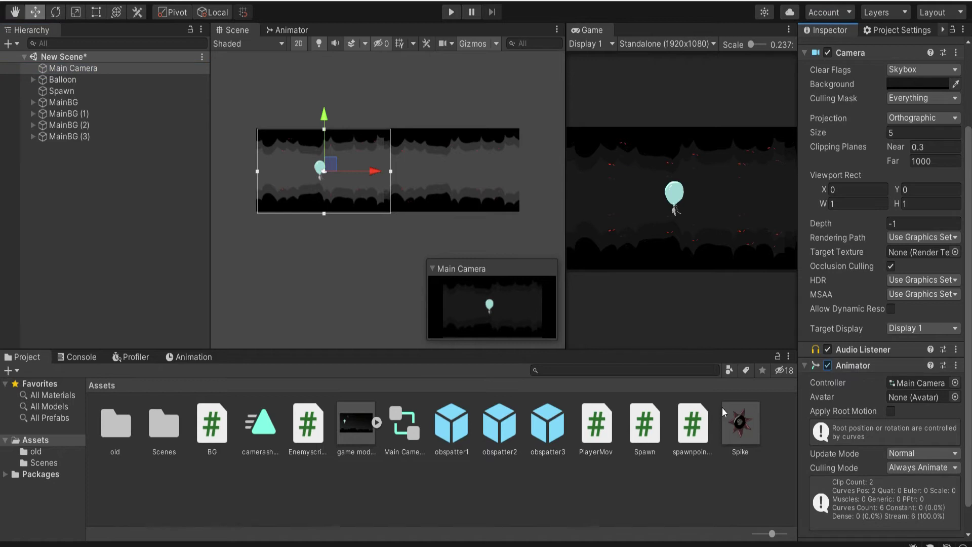
pyautogui.scroll(-2, 894, 384)
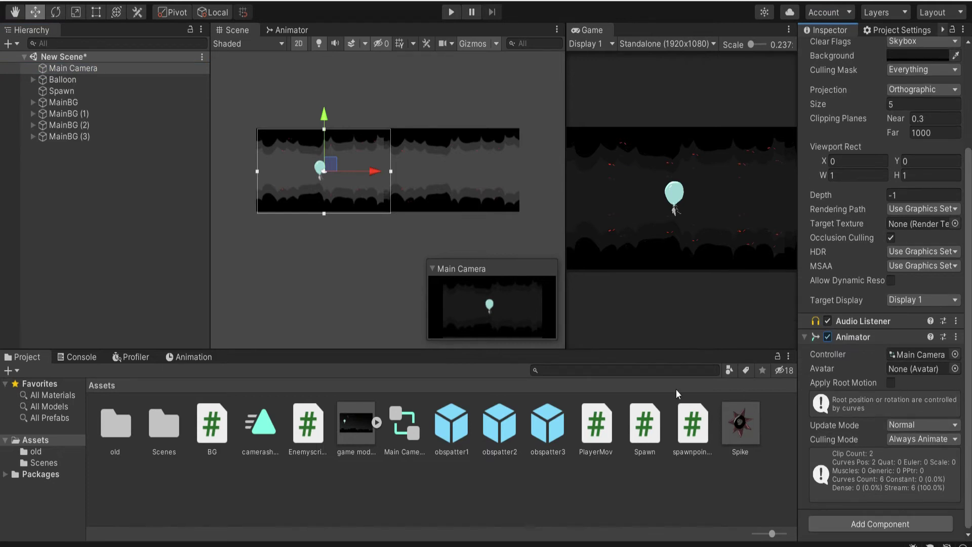
# Open the Main Camera animator controller from the project assets
pyautogui.doubleClick(398, 435)
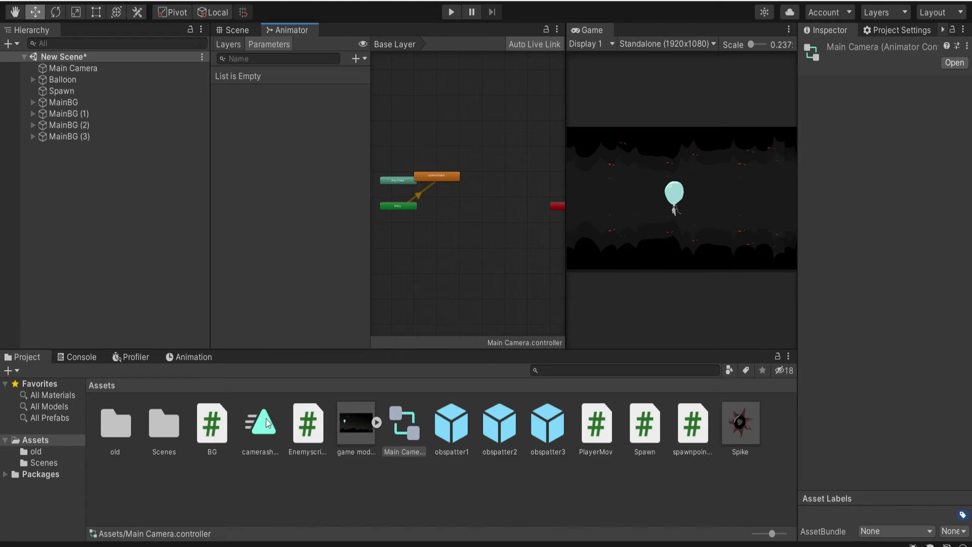
# Turn off Loop Time for the camerashake clip and move its state clear of Any State in the graph
pyautogui.click(436, 177)
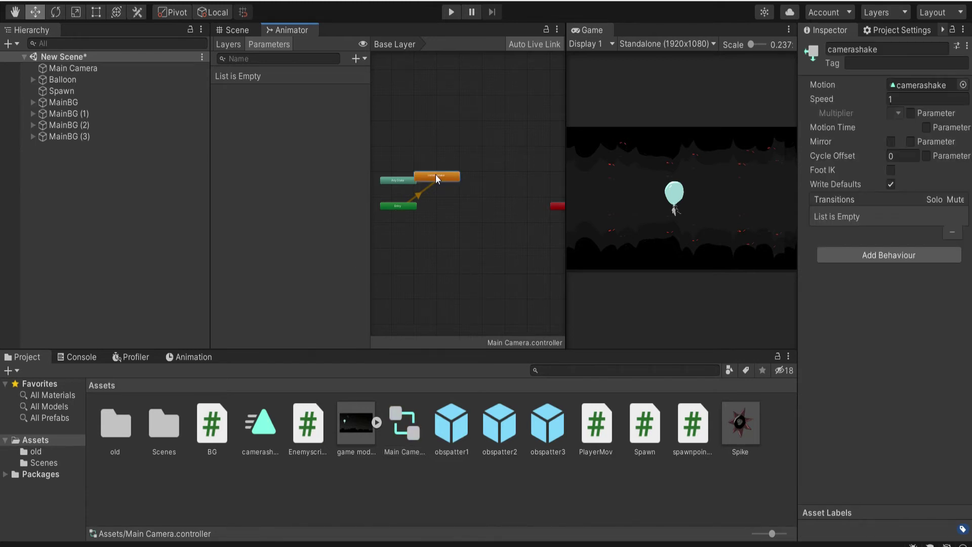
pyautogui.doubleClick(435, 174)
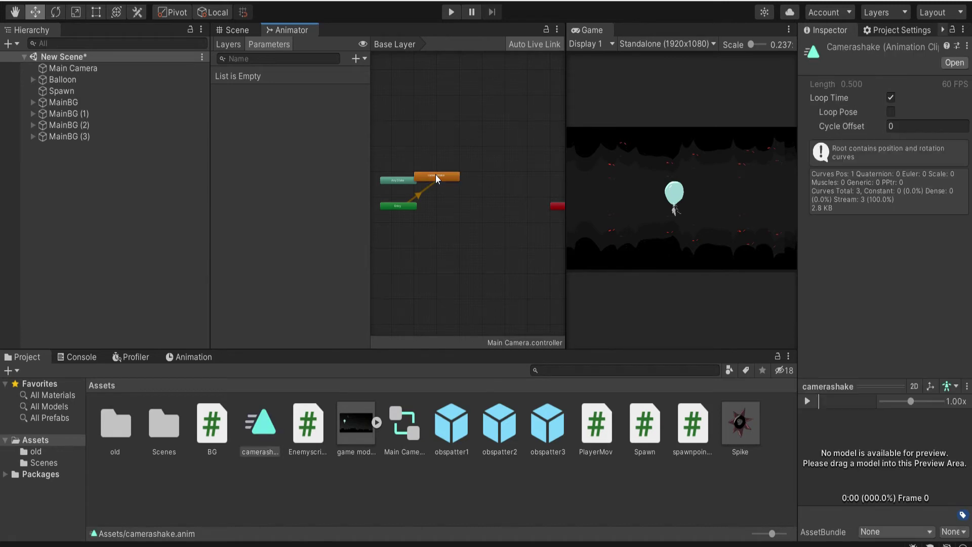
pyautogui.moveTo(435, 174); pyautogui.dragTo(474, 200)
pyautogui.doubleClick(475, 199)
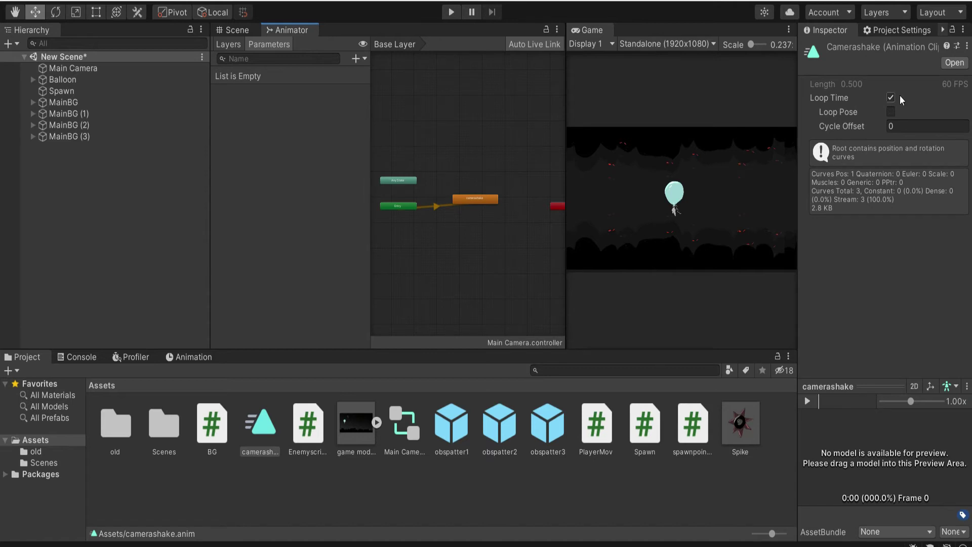
pyautogui.click(902, 95)
pyautogui.moveTo(462, 198); pyautogui.dragTo(478, 180)
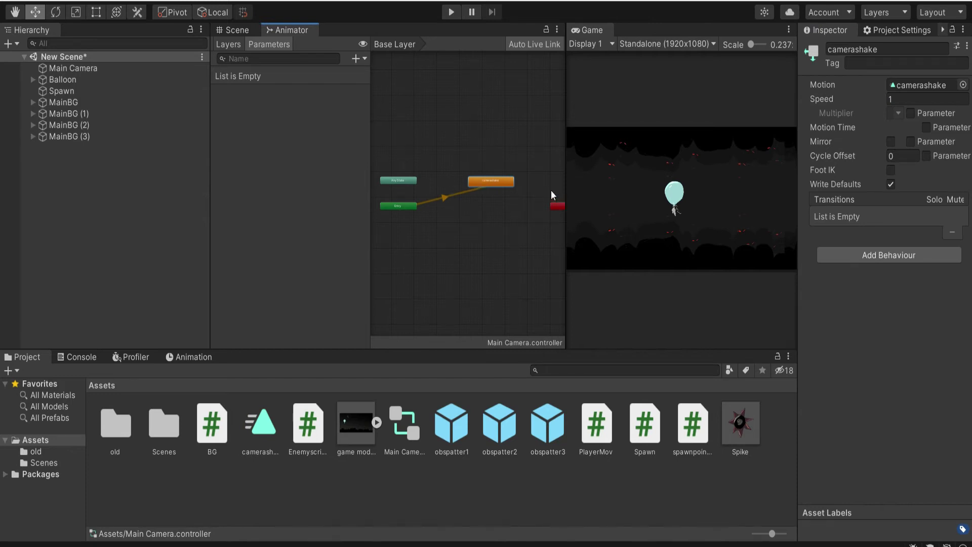
# Turn on Loop Time for the camerashake clip and play-test the game's camera shake
pyautogui.click(452, 10)
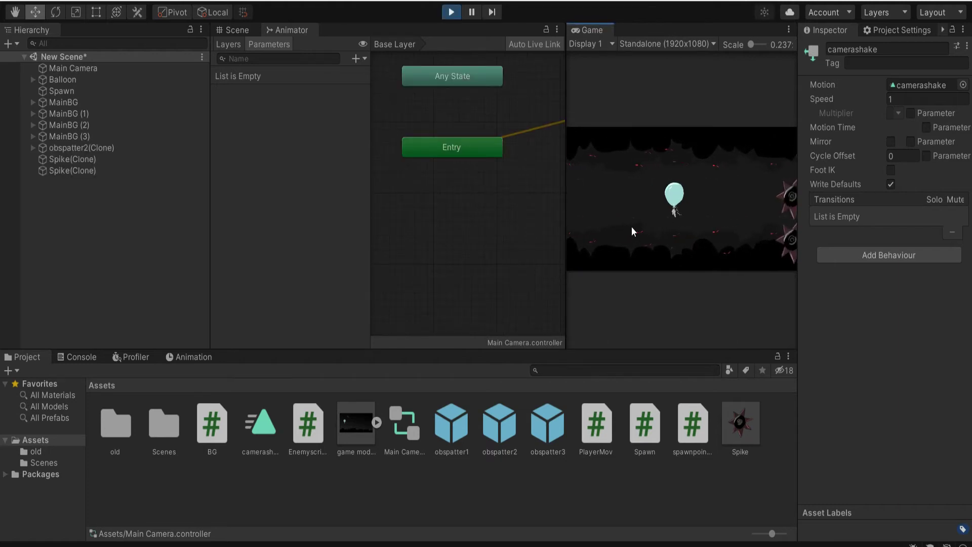
pyautogui.moveTo(492, 193); pyautogui.dragTo(379, 265, button='middle')
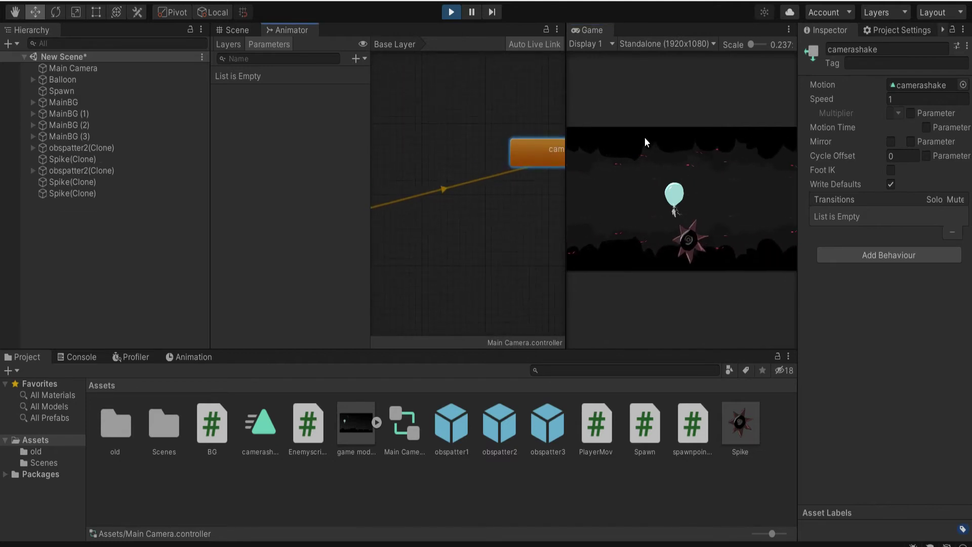
pyautogui.doubleClick(542, 159)
pyautogui.click(888, 99)
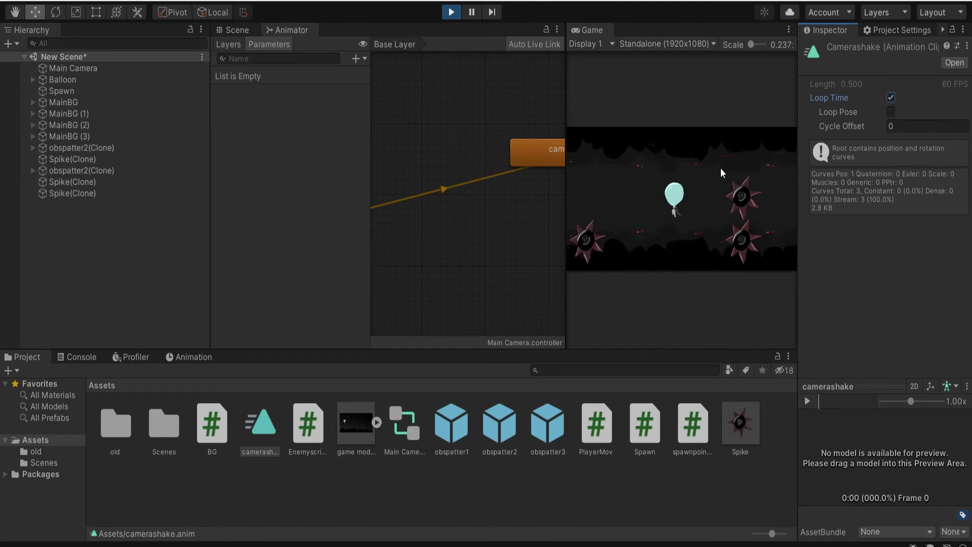
pyautogui.scroll(-5, 544, 203)
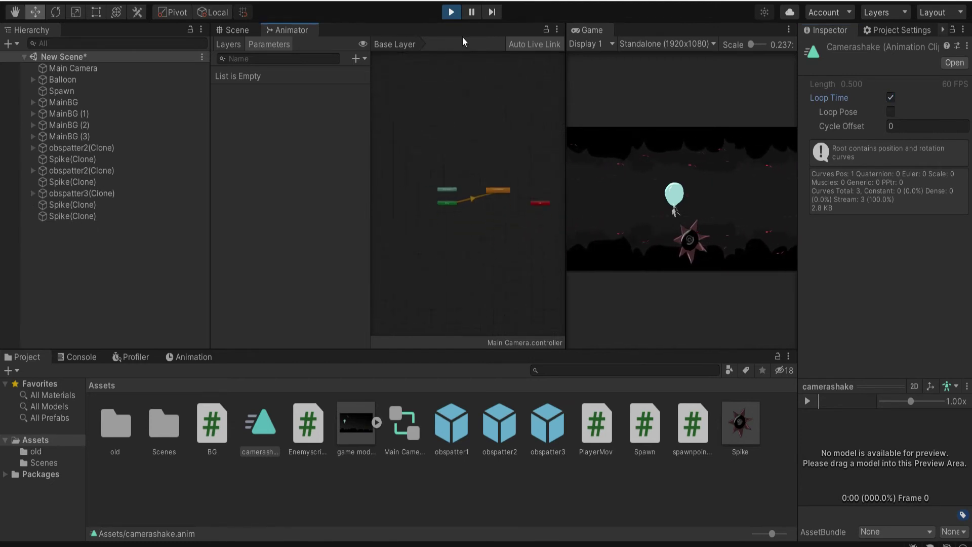
pyautogui.click(454, 12)
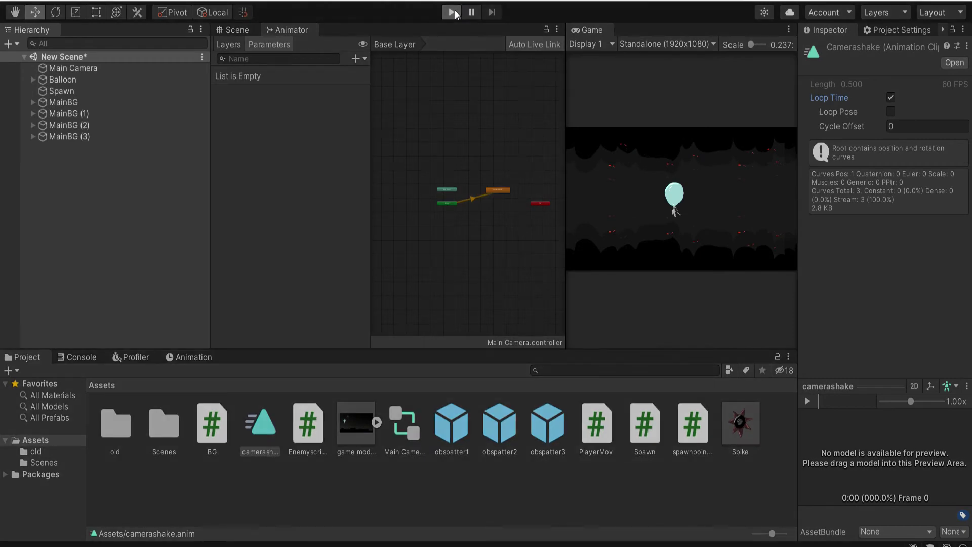
pyautogui.click(452, 12)
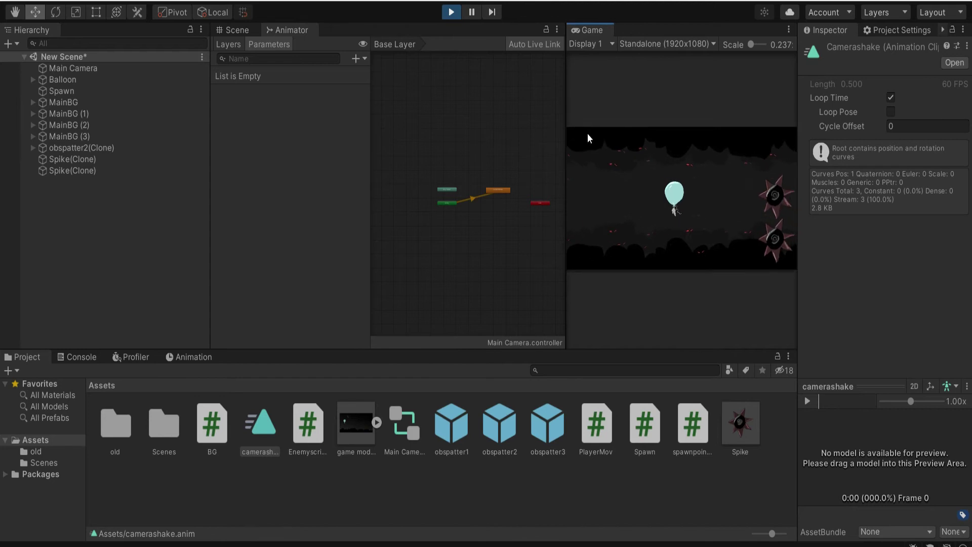
pyautogui.click(451, 12)
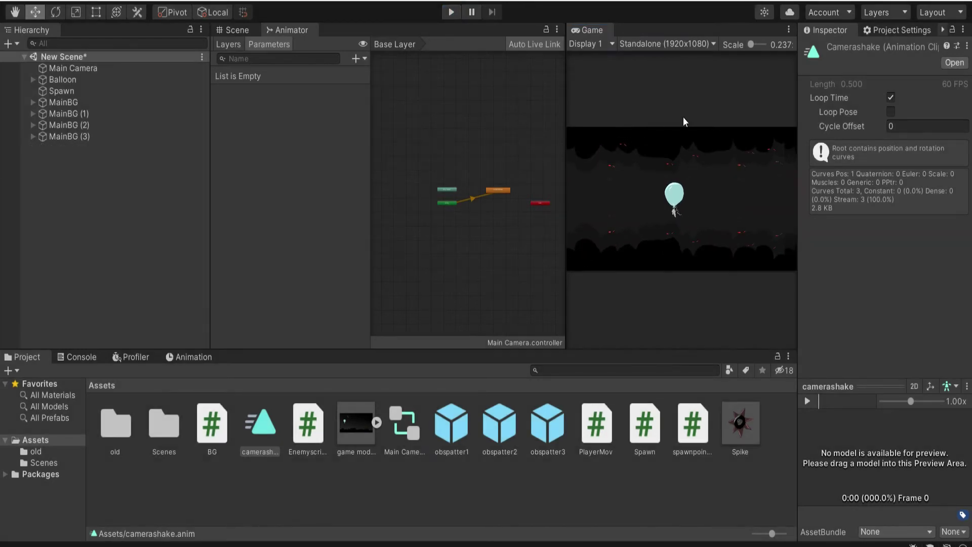
# Disable Loop Time on the camerashake animation clip
pyautogui.click(890, 97)
pyautogui.scroll(1, 578, 160)
pyautogui.scroll(8, 511, 204)
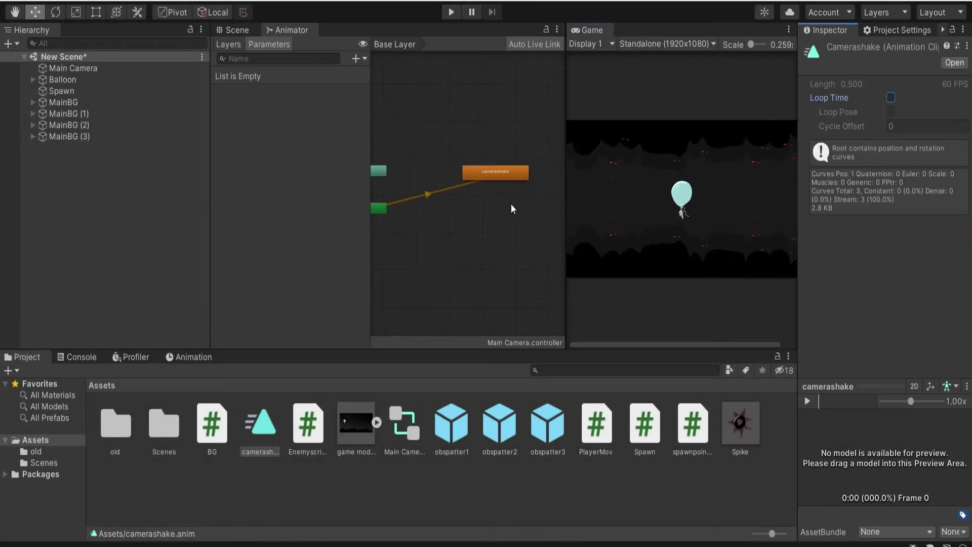
# Create an empty state above camerashake and set it as the layer's default state
pyautogui.scroll(-5, 517, 225)
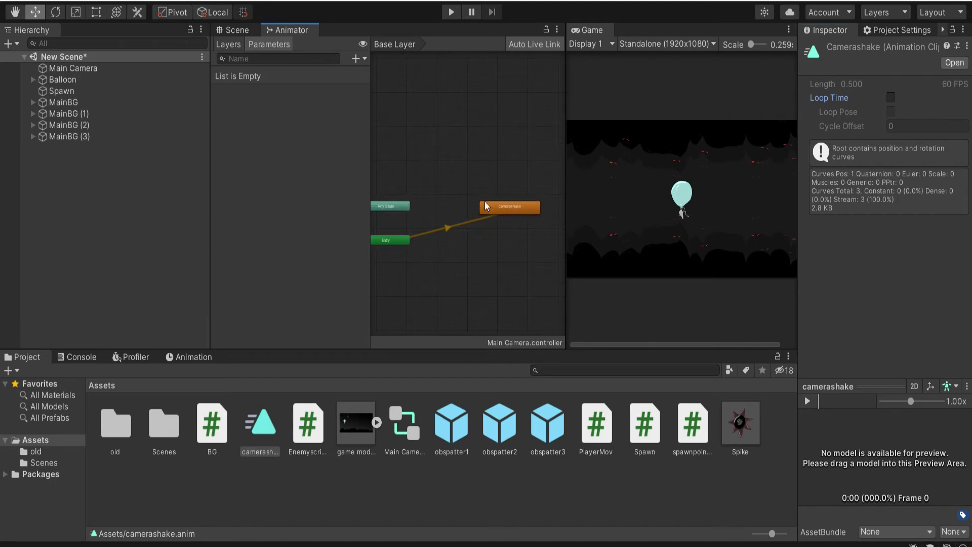
pyautogui.rightClick(476, 145)
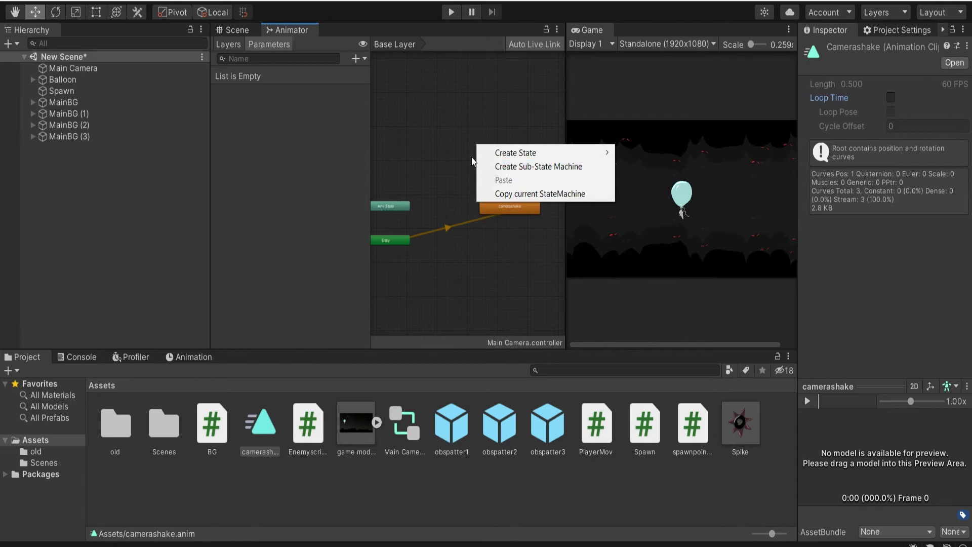
pyautogui.moveTo(511, 154)
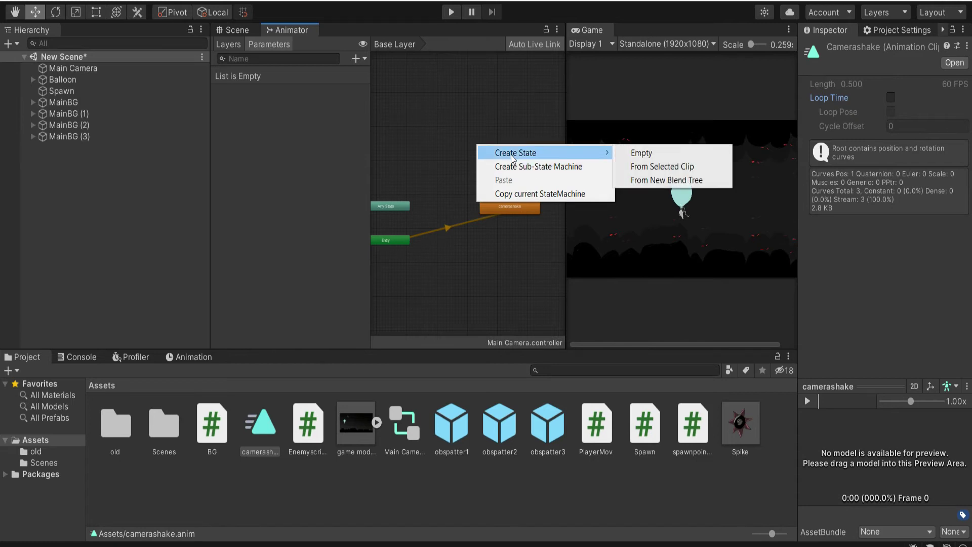
pyautogui.click(647, 158)
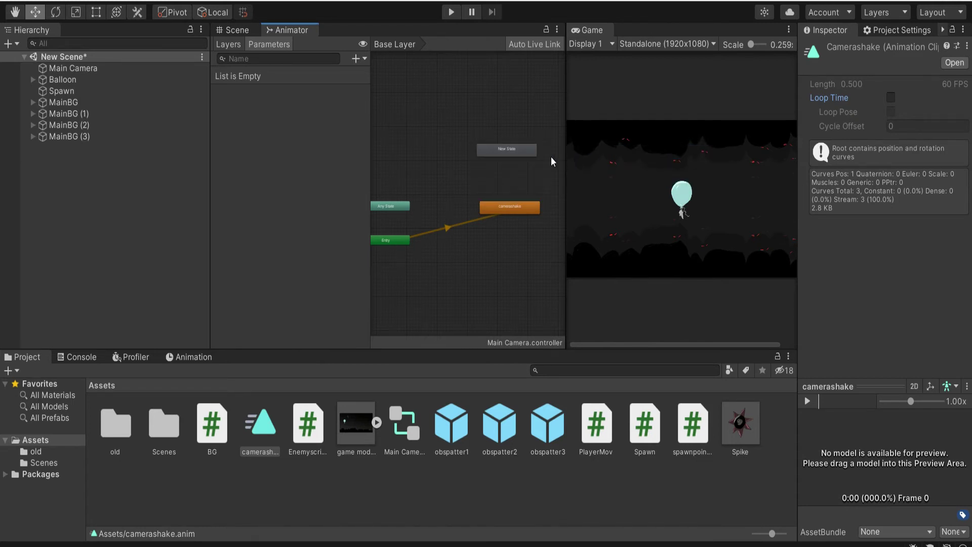
pyautogui.click(508, 147)
pyautogui.rightClick(502, 153)
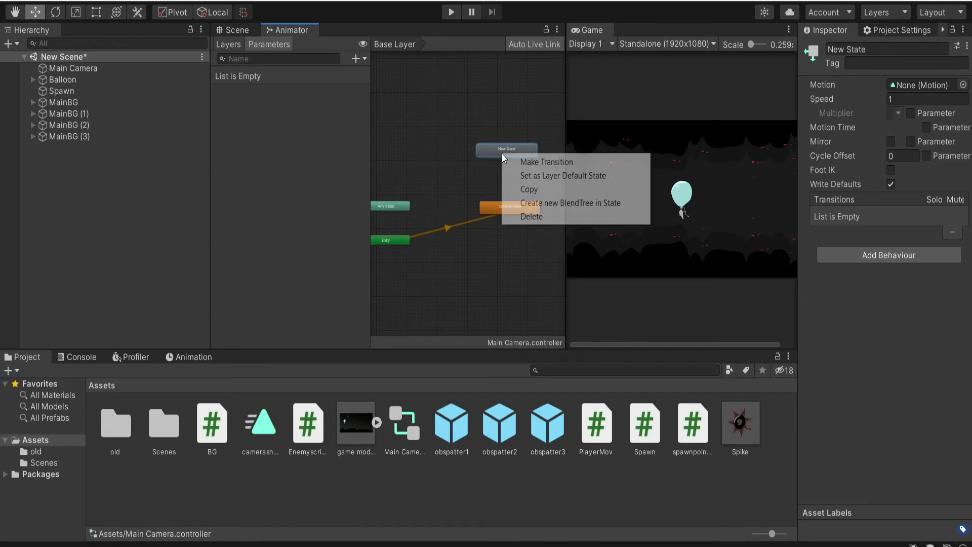
pyautogui.click(561, 179)
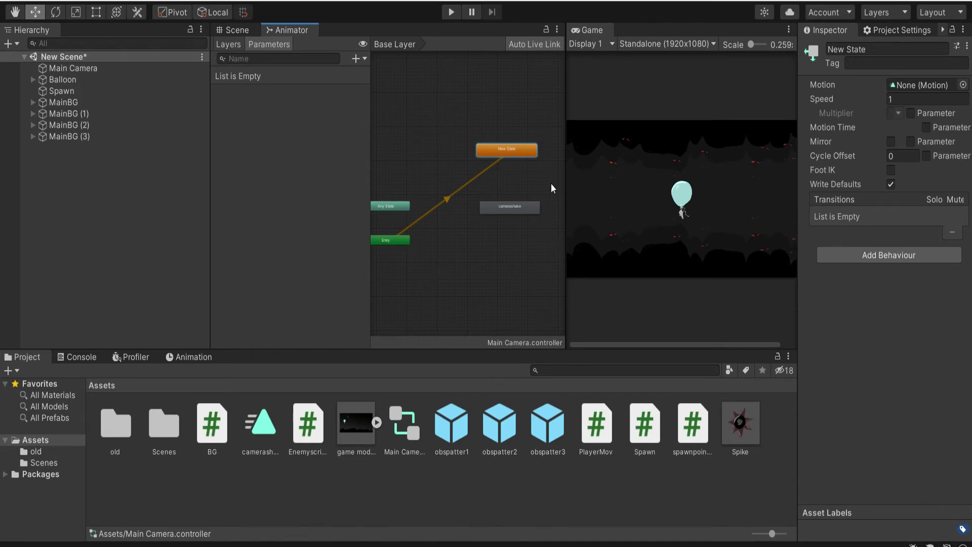
# Add a transition from the camerashake state to New State
pyautogui.click(513, 208)
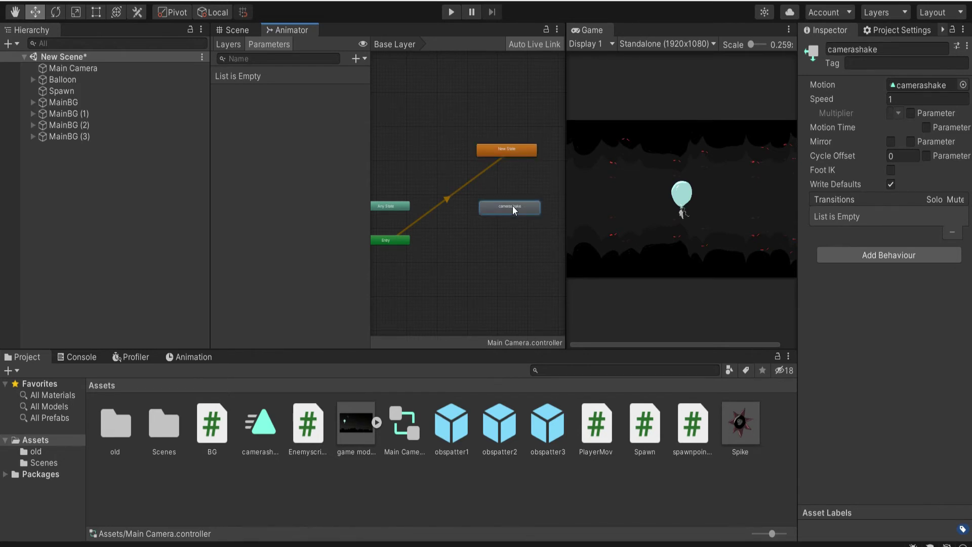
pyautogui.scroll(5, 514, 207)
pyautogui.rightClick(514, 208)
pyautogui.click(557, 216)
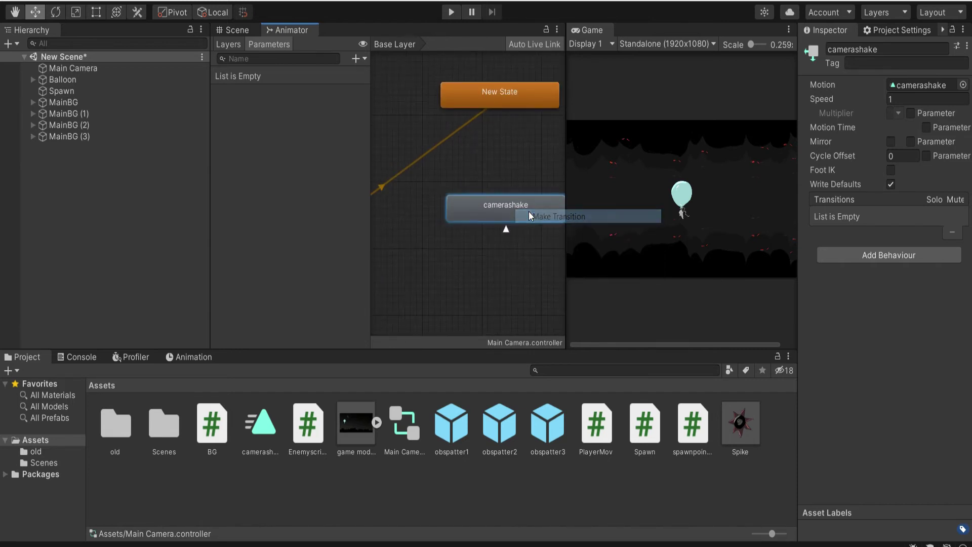
pyautogui.click(505, 105)
# Add a transition from New State back to the camerashake state
pyautogui.click(527, 104)
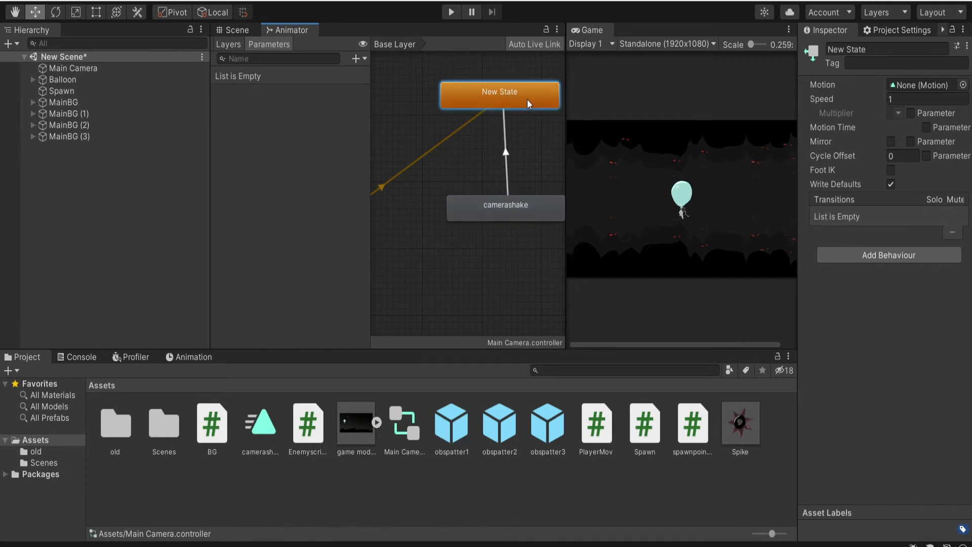
pyautogui.rightClick(527, 100)
pyautogui.click(557, 109)
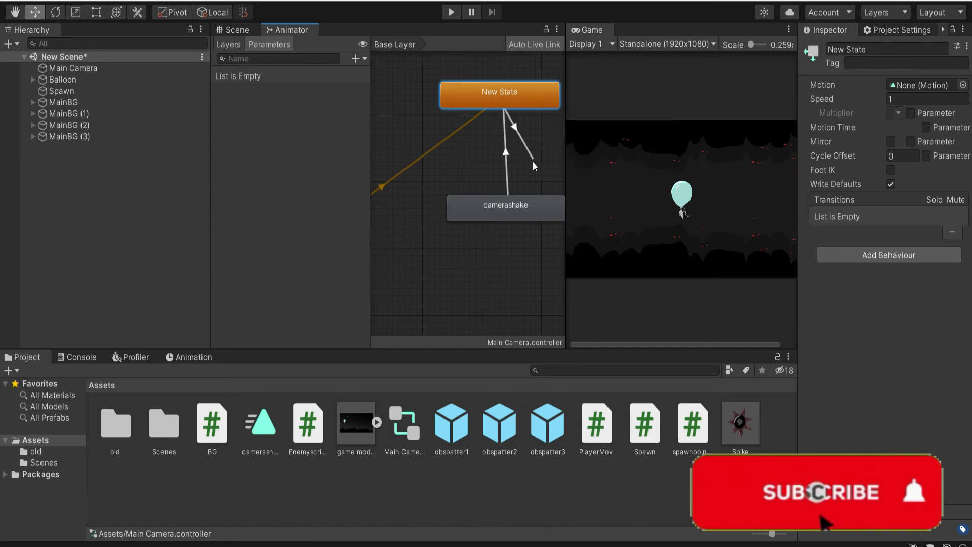
pyautogui.click(501, 208)
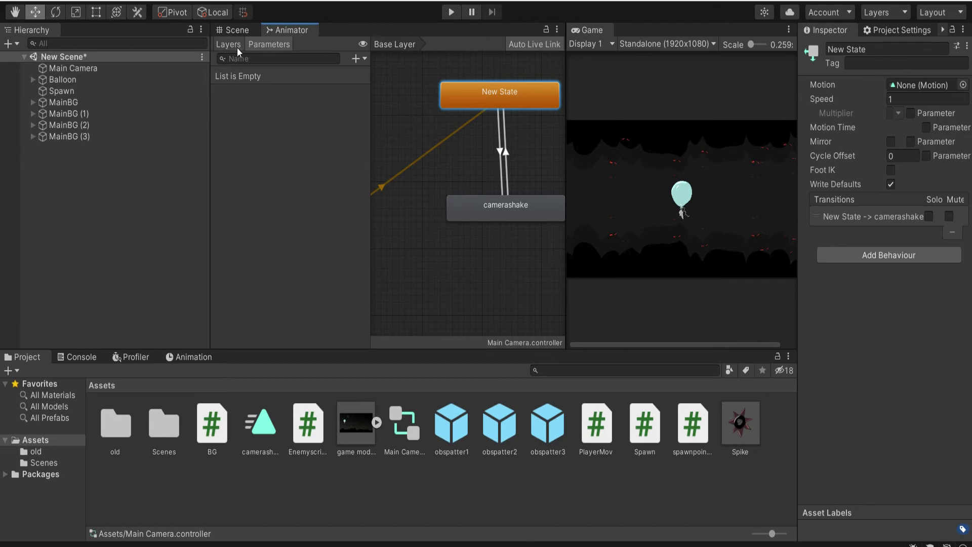
# Add a Trigger parameter named shake to the animator controller
pyautogui.click(357, 59)
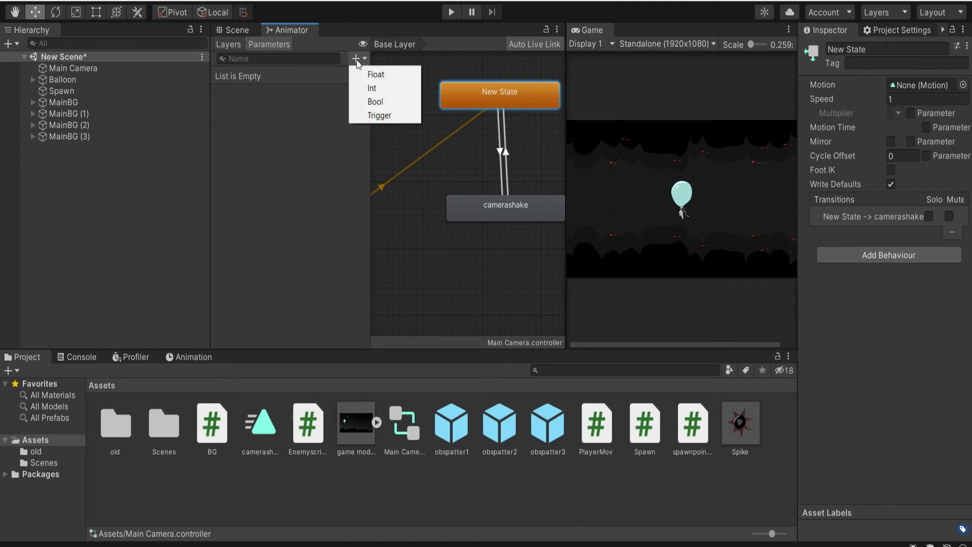
pyautogui.click(373, 115)
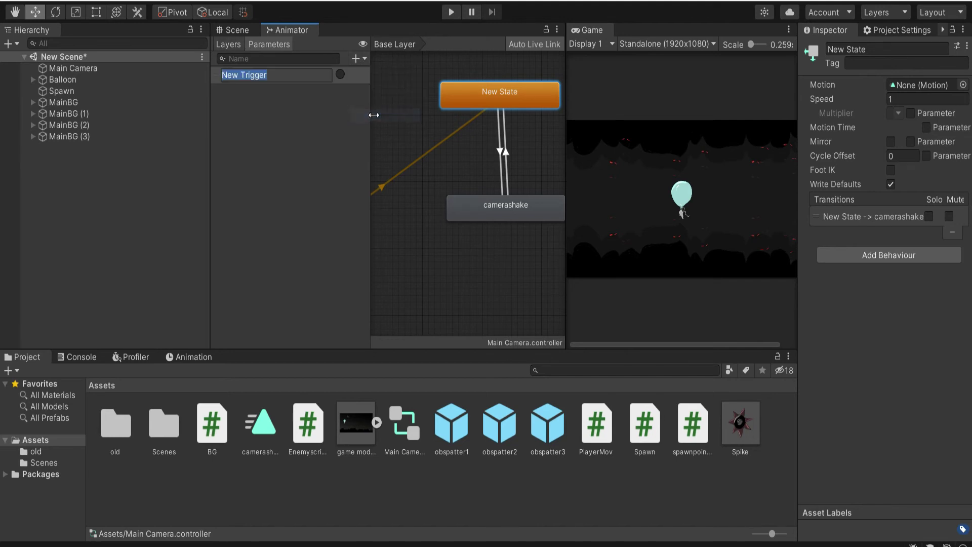
pyautogui.write('s')
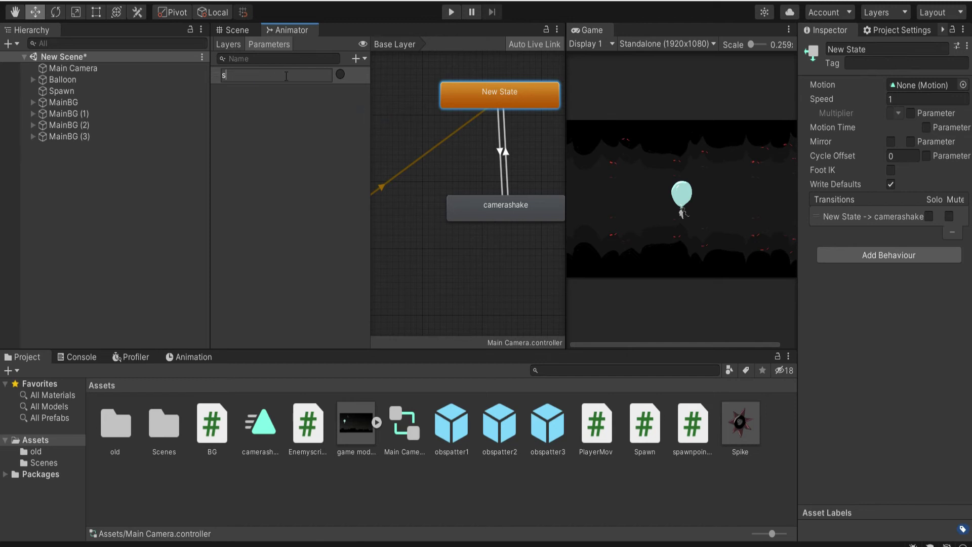
pyautogui.write('hake')
pyautogui.click(301, 124)
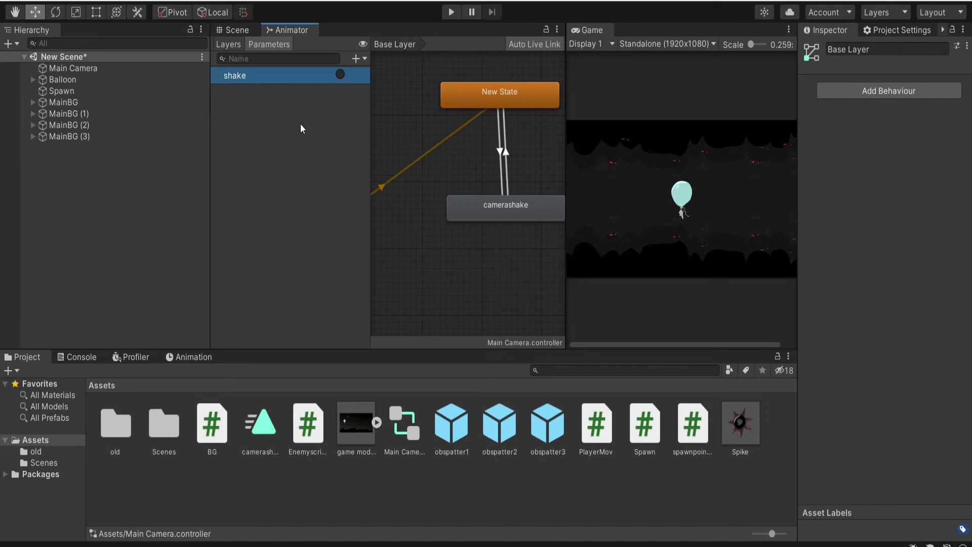
# Add the shake trigger as the condition of the New State to camerashake transition
pyautogui.click(499, 151)
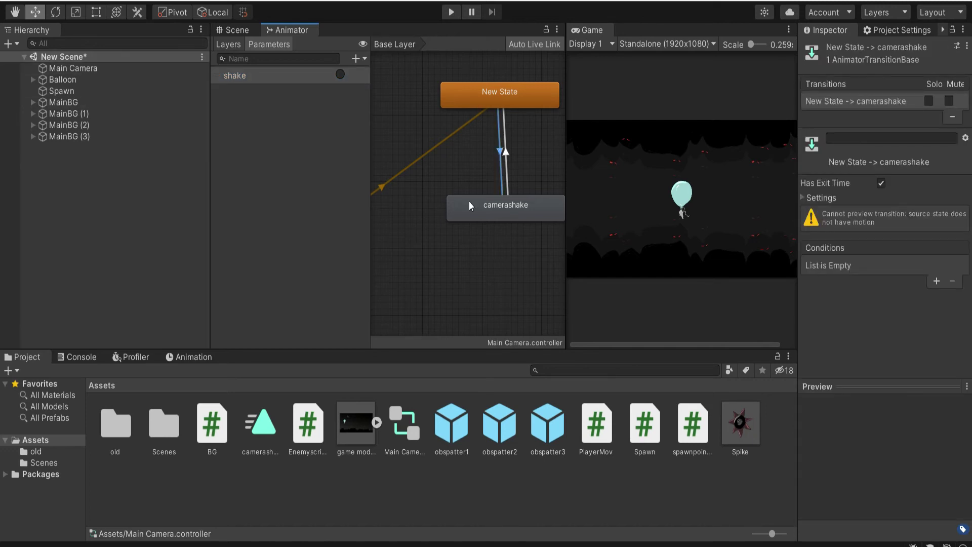
pyautogui.click(936, 281)
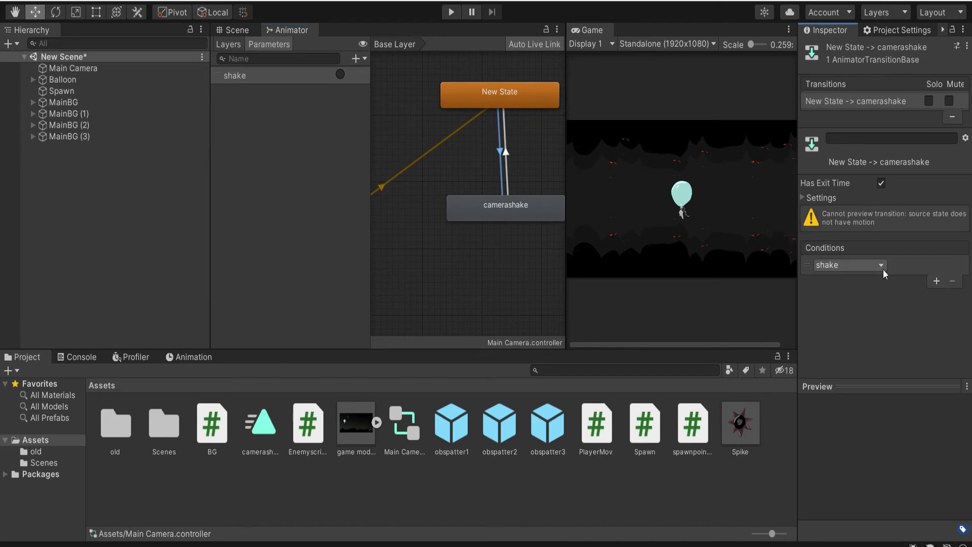
pyautogui.click(862, 263)
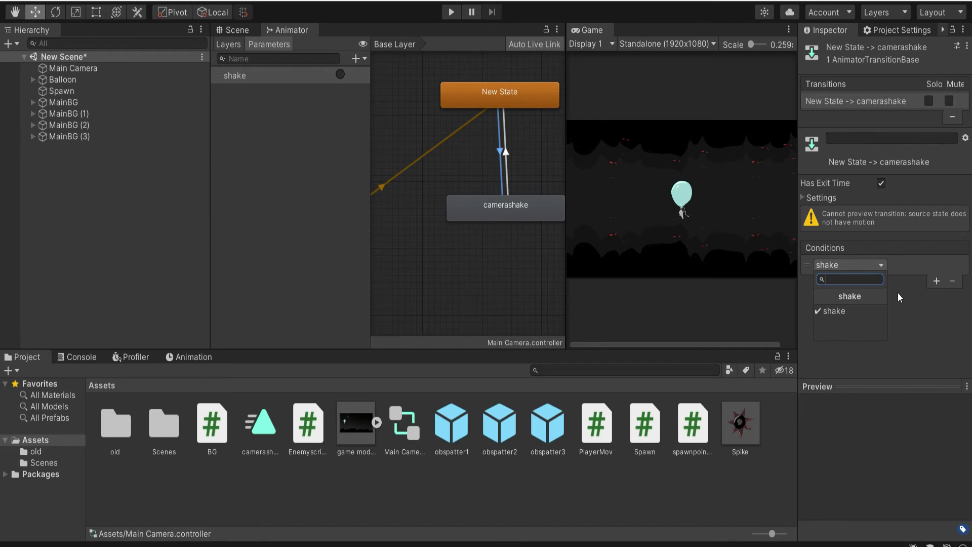
pyautogui.click(919, 309)
# Review the camerashake to New State transition and play-test the game with the new default state
pyautogui.click(507, 156)
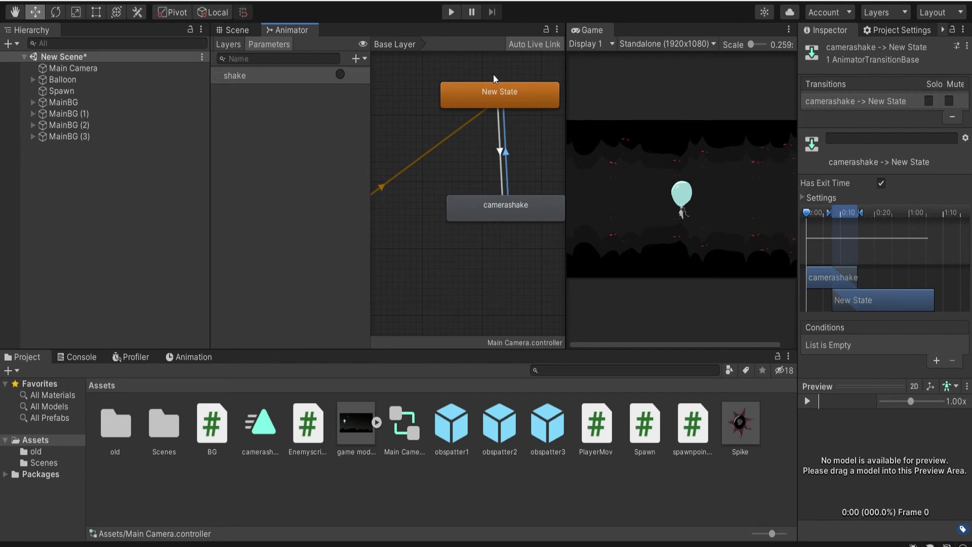
pyautogui.click(486, 92)
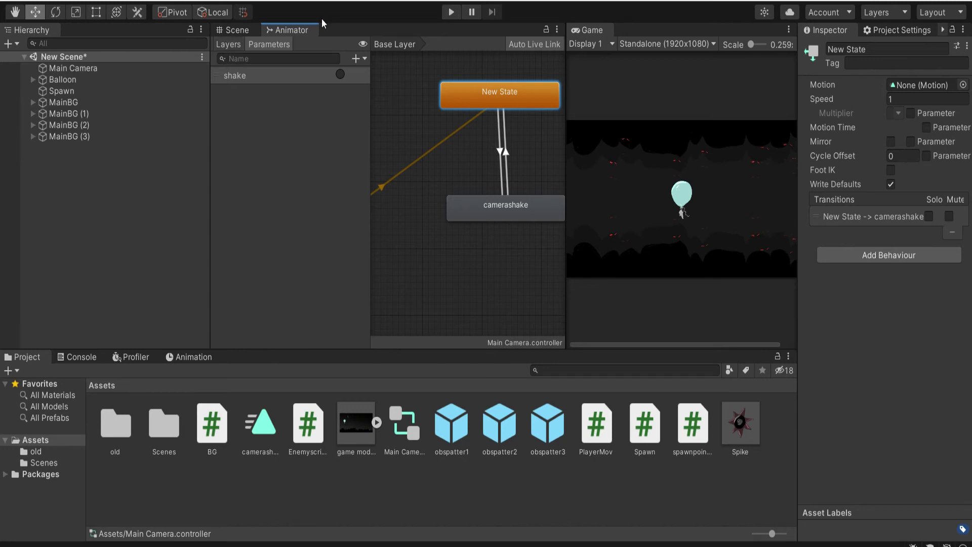
pyautogui.click(451, 12)
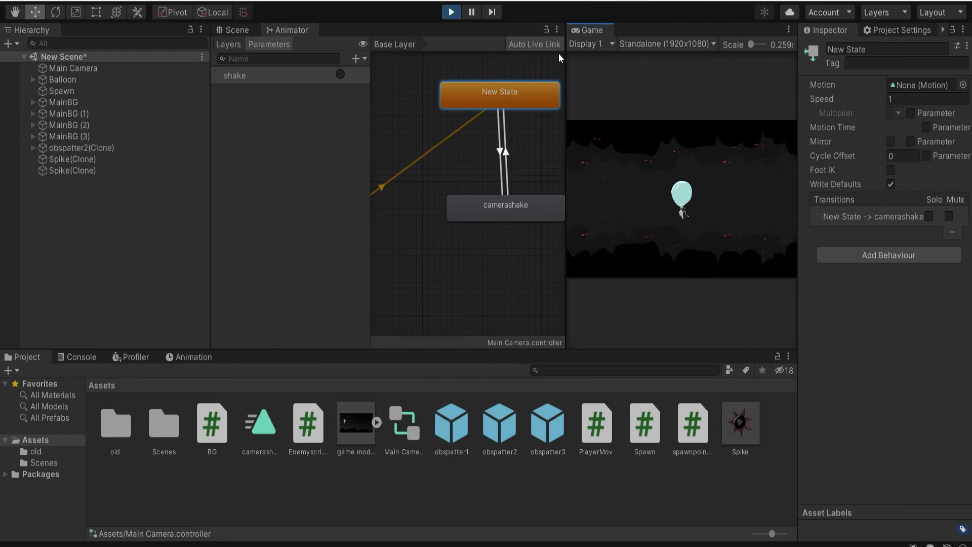
pyautogui.click(449, 14)
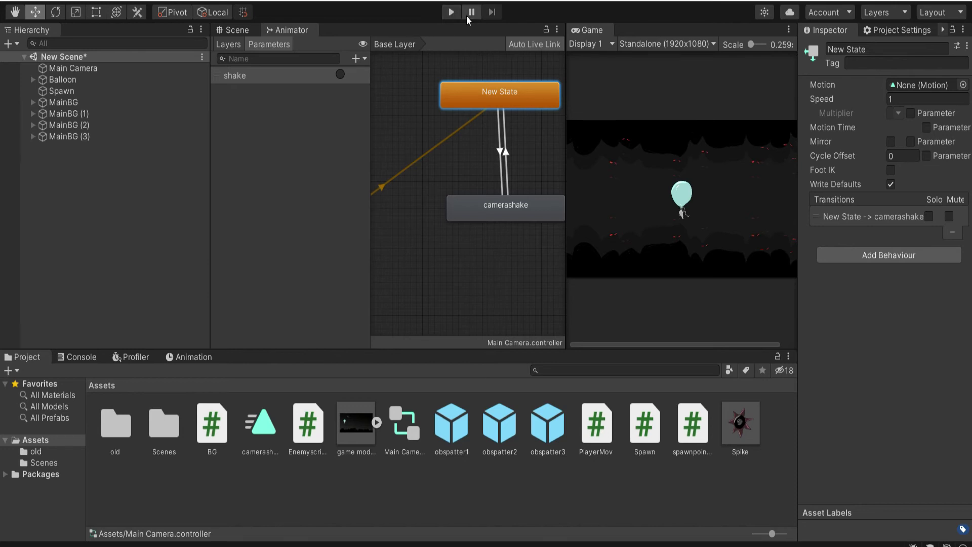
pyautogui.click(400, 106)
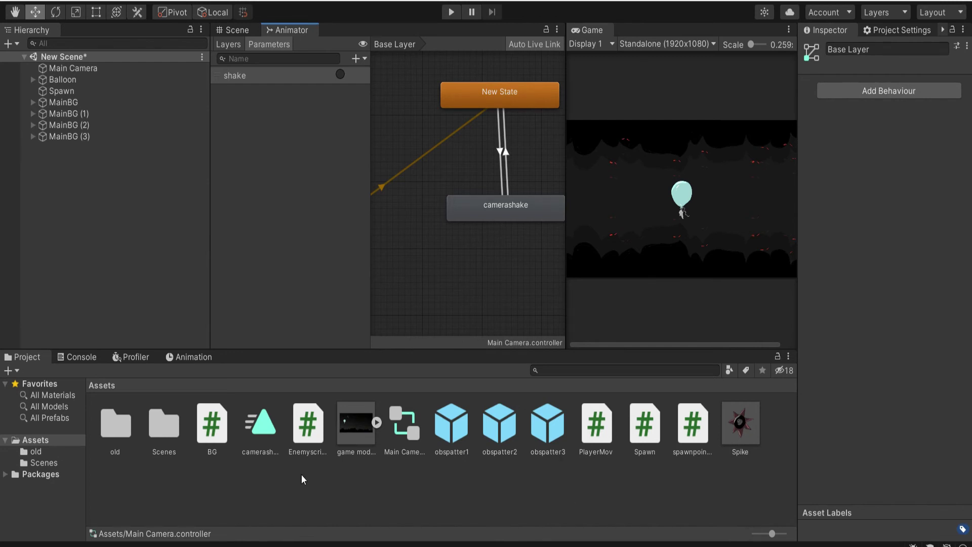
# Open the PlayerMov script and declare a public Animator variable named anim below the speed, max and min floats
pyautogui.doubleClick(595, 425)
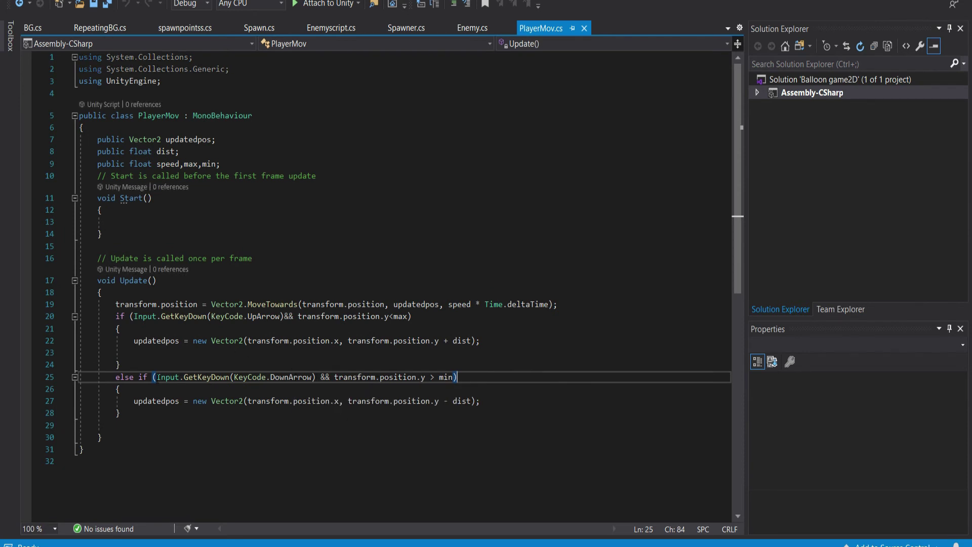
pyautogui.scroll(-1, 163, 378)
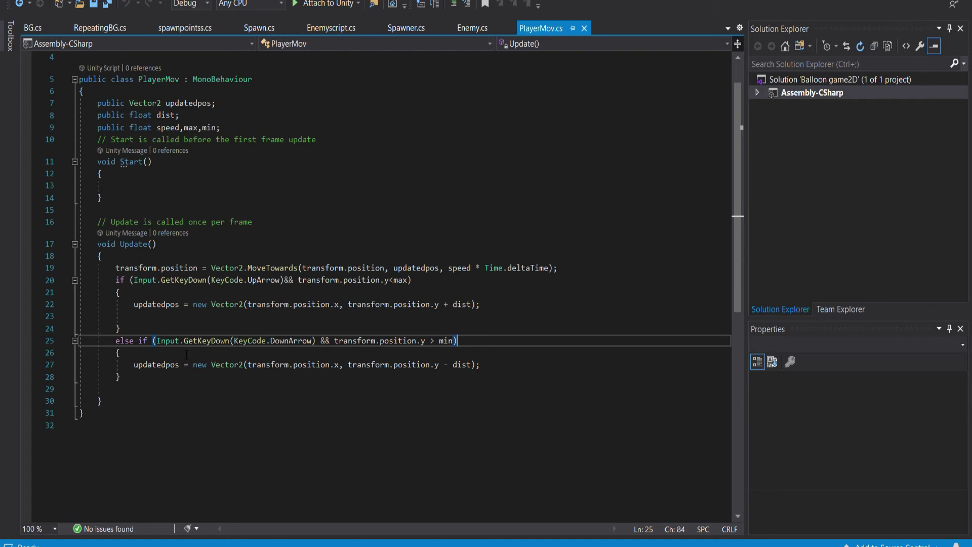
pyautogui.click(238, 127)
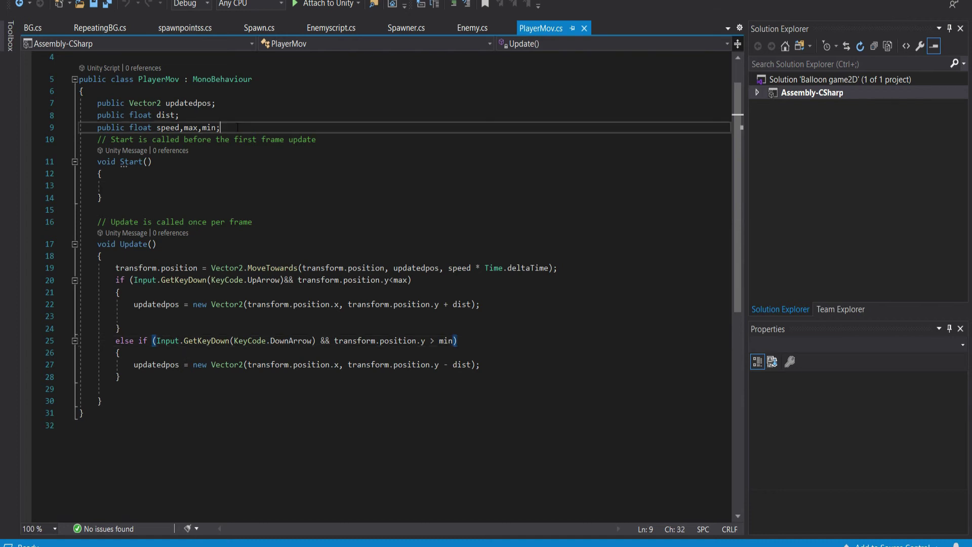
pyautogui.press('Return')
pyautogui.write('public ')
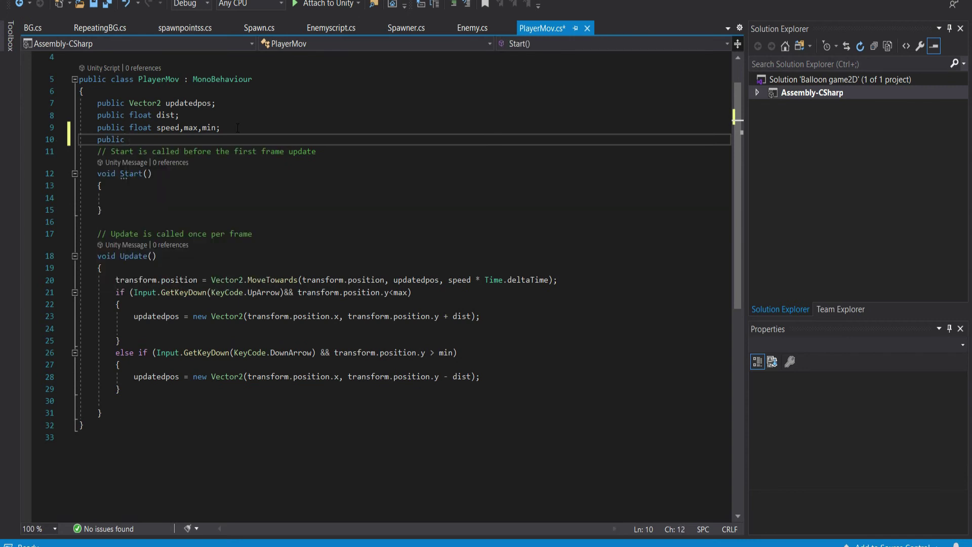
pyautogui.write('ani')
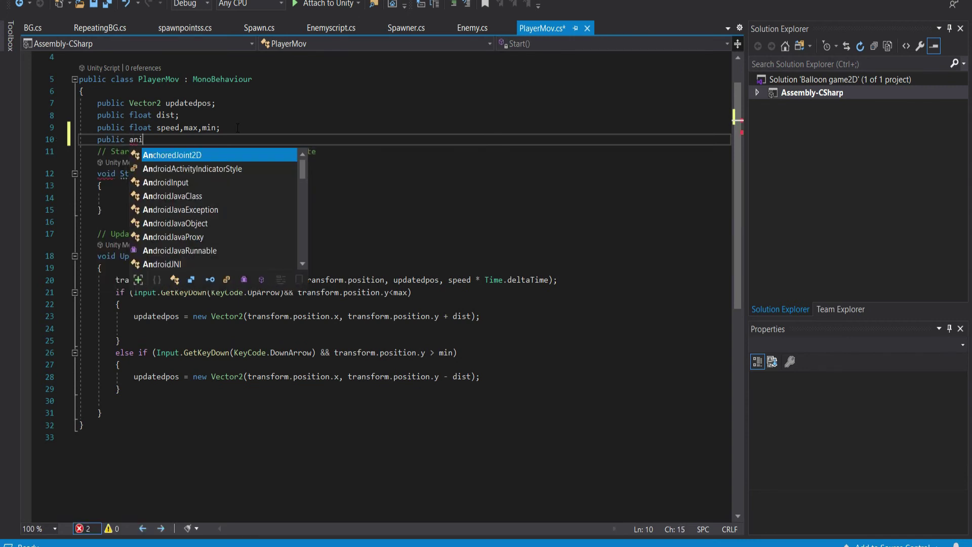
pyautogui.write('mator ')
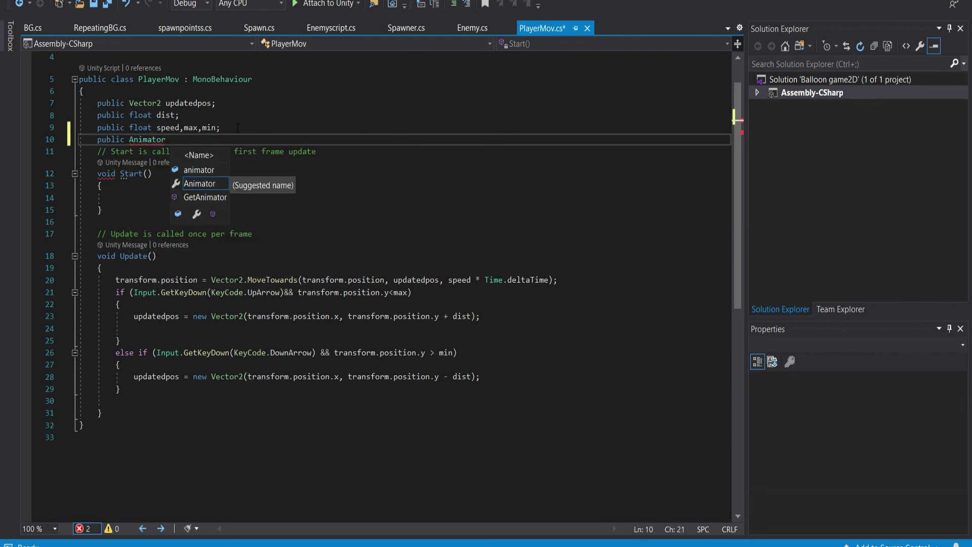
pyautogui.write('anim')
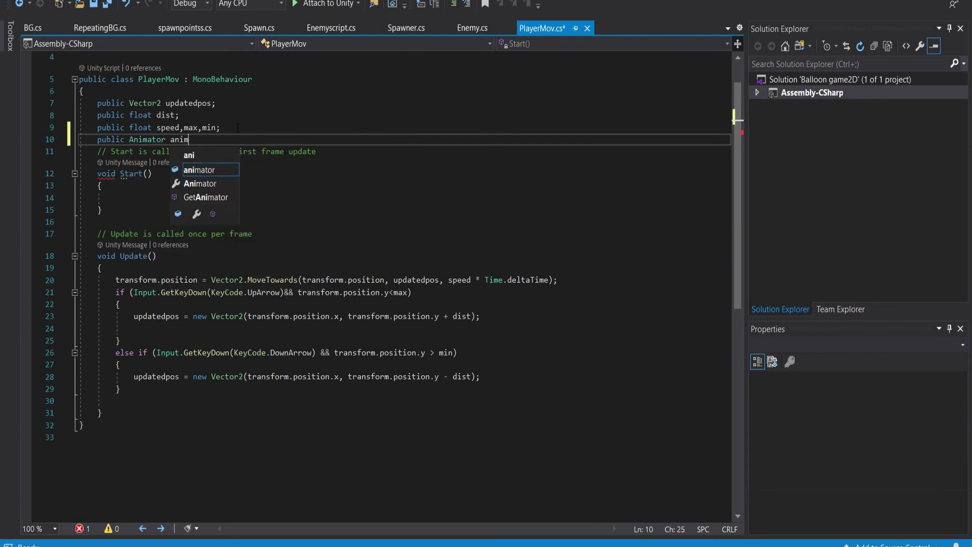
pyautogui.write(';')
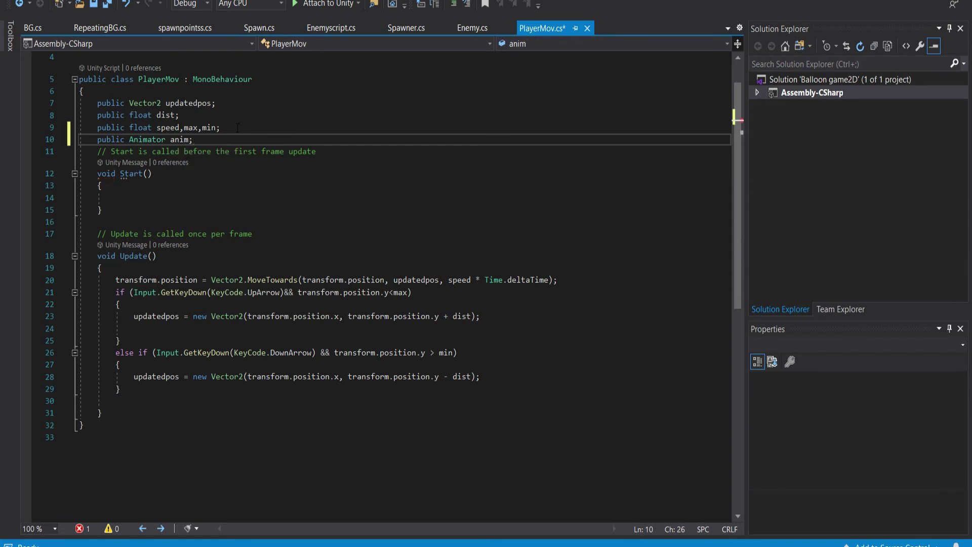
# Add anim.SetTrigger("shake"); as the first statement inside the UpArrow if block of Update
pyautogui.click(171, 304)
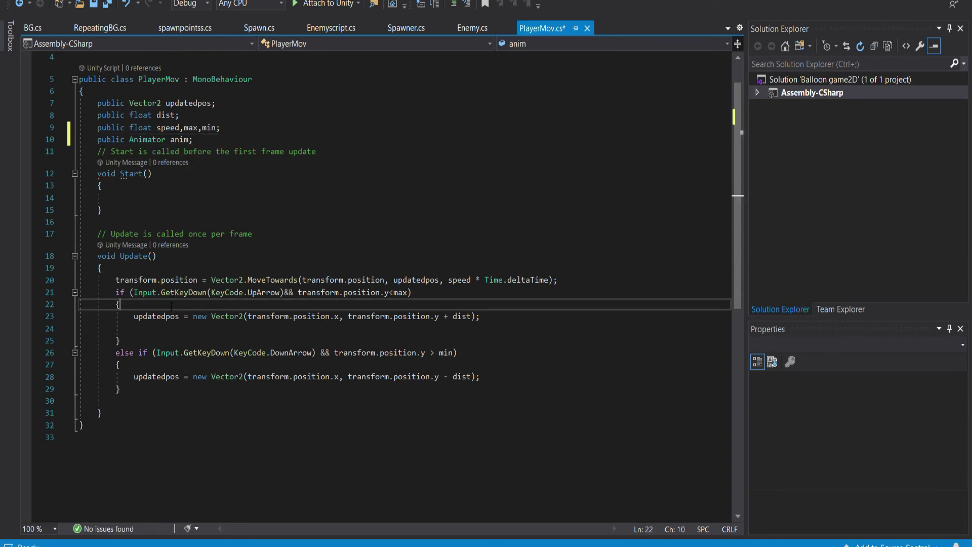
pyautogui.write('a')
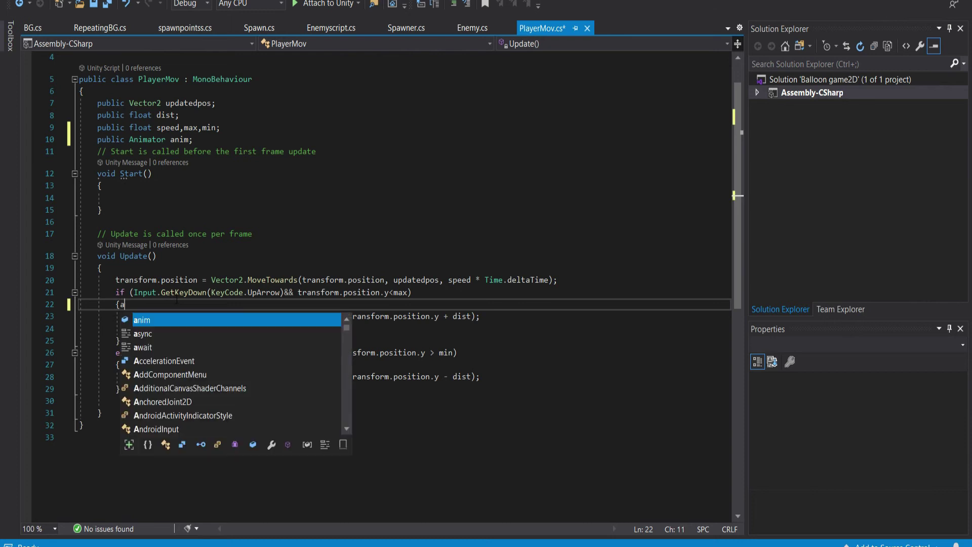
pyautogui.write('nim.')
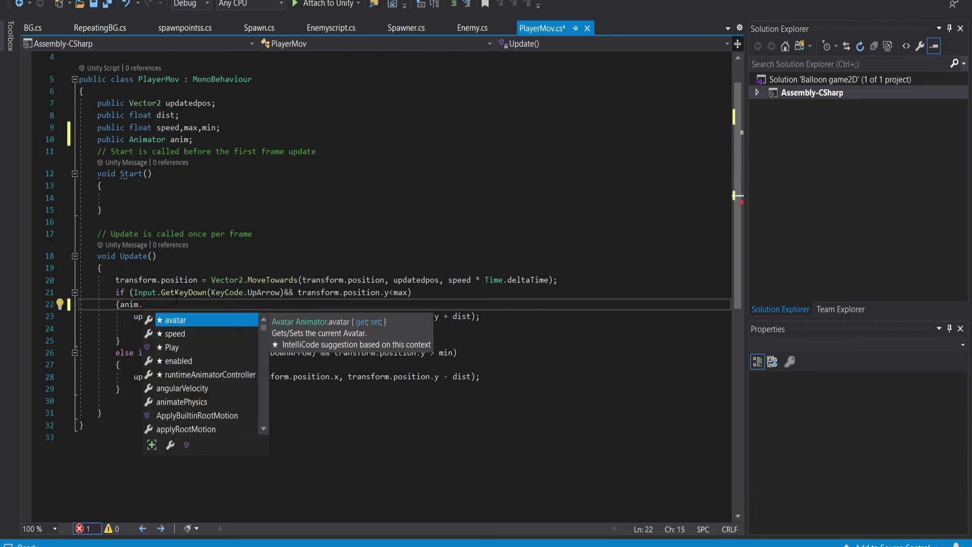
pyautogui.write('sett')
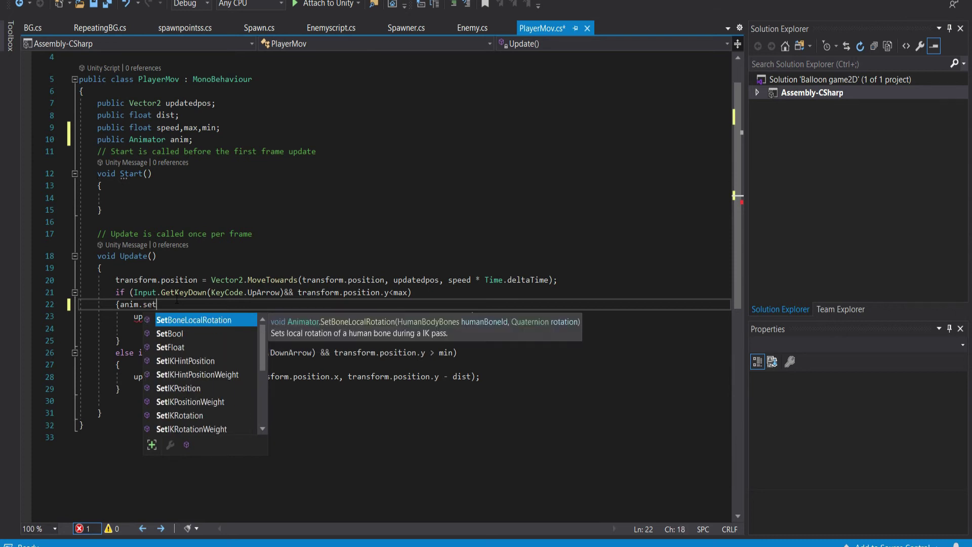
pyautogui.press('Down')
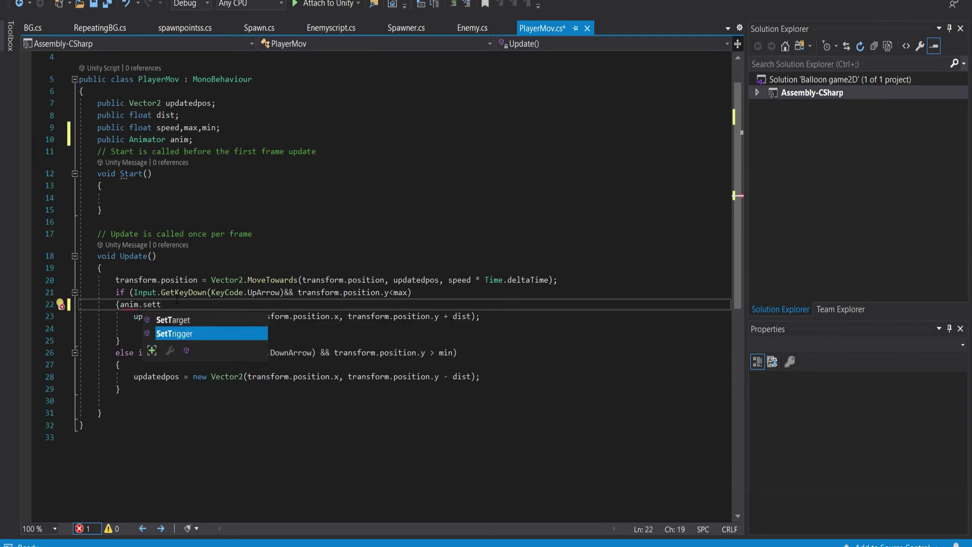
pyautogui.press('Tab')
pyautogui.write('(')
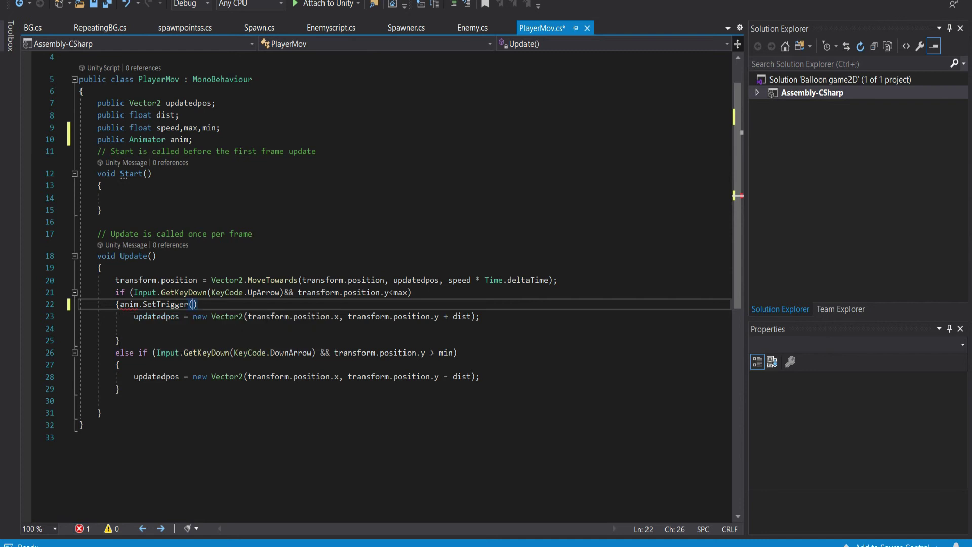
pyautogui.write('"shake')
pyautogui.press('Right')
pyautogui.press('Right')
pyautogui.write(';')
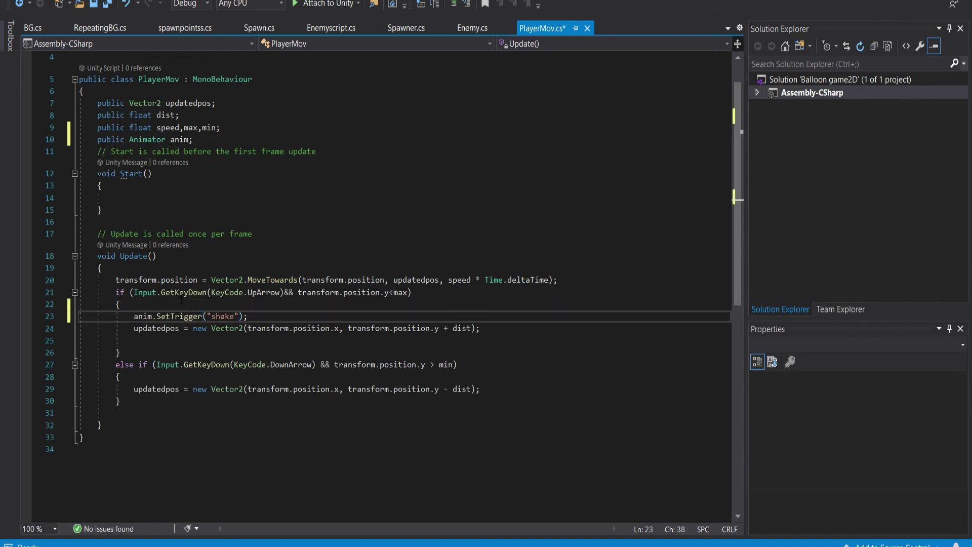
# Copy the anim.SetTrigger("shake"); statement to the start of the DownArrow else-if block and save the script
pyautogui.moveTo(248, 316); pyautogui.dragTo(137, 315)
pyautogui.hotkey('ctrl', 'c')
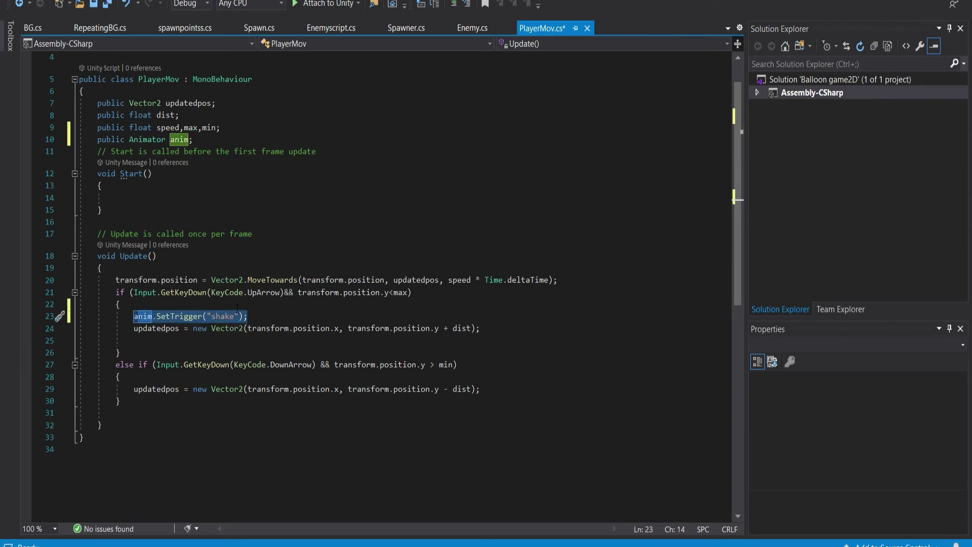
pyautogui.click(174, 375)
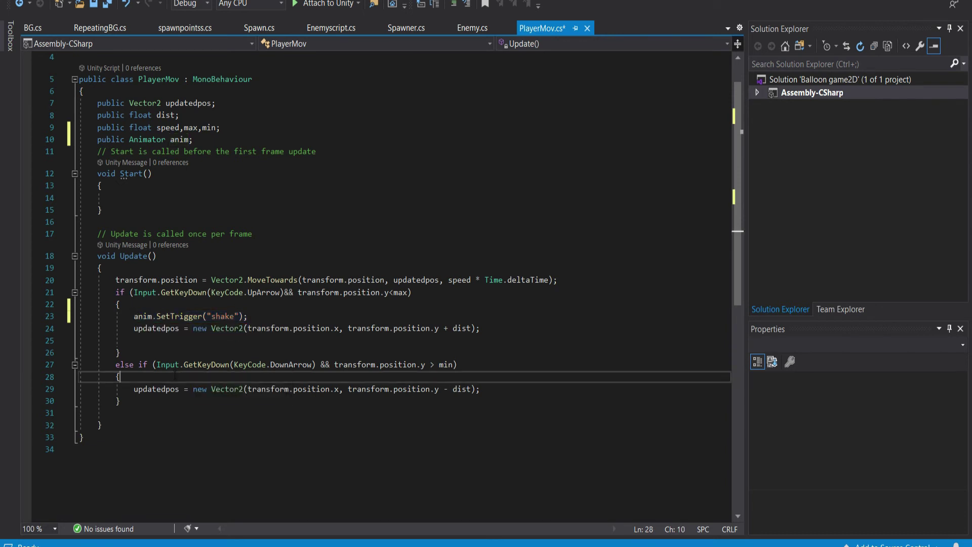
pyautogui.press('Return')
pyautogui.hotkey('ctrl', 'v')
pyautogui.click(134, 390)
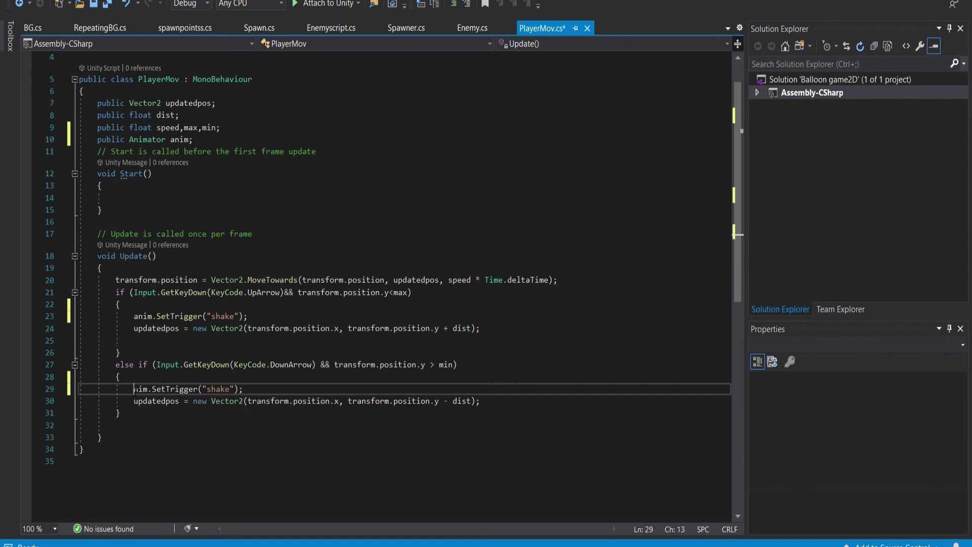
pyautogui.write('a')
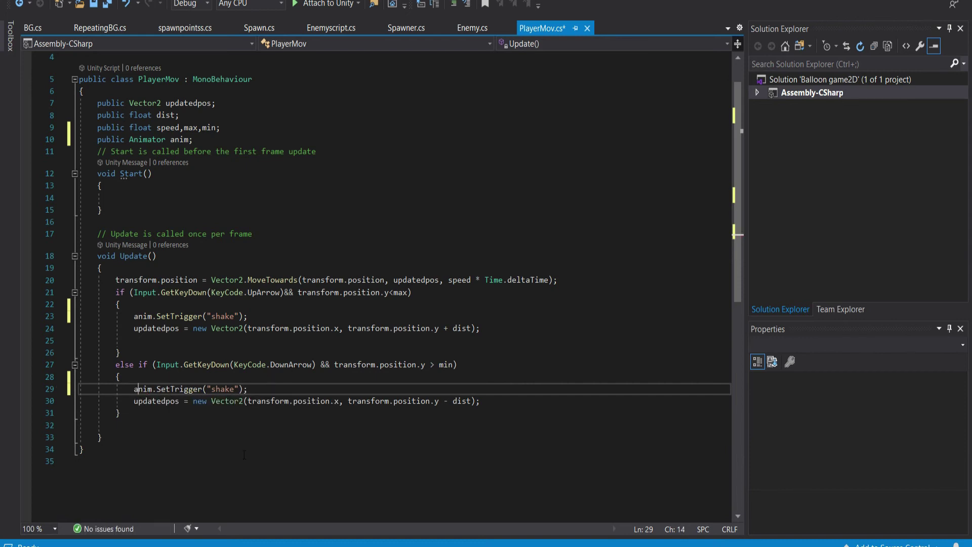
pyautogui.hotkey('ctrl', 's')
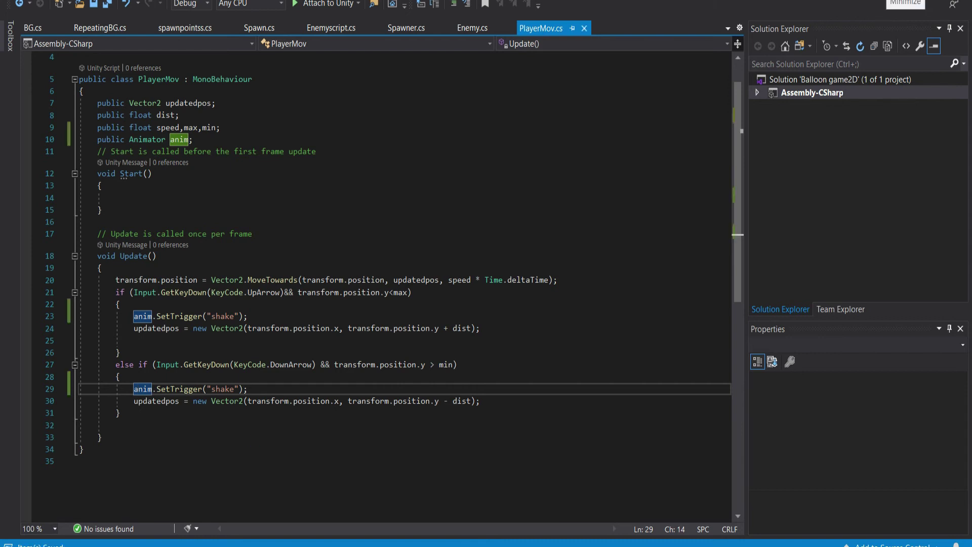
# Switch to Unity and play-test the game with the updated script, returning from the Animator to the Scene view
pyautogui.hotkey('alt', 'Tab')
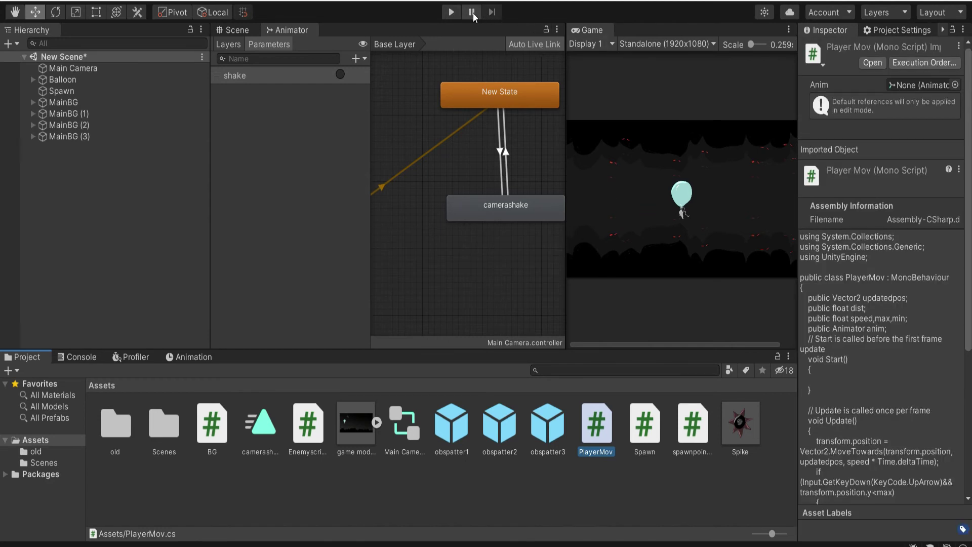
pyautogui.click(451, 12)
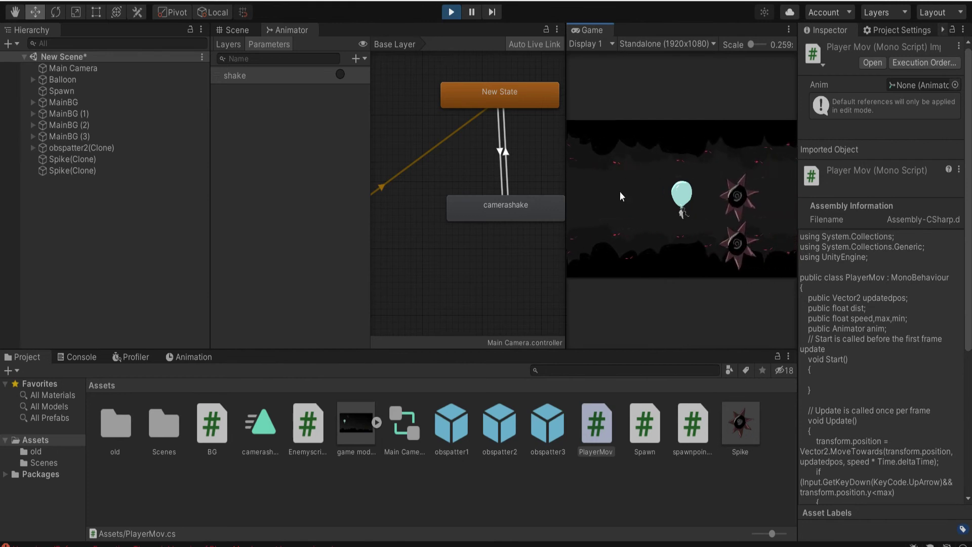
pyautogui.click(451, 13)
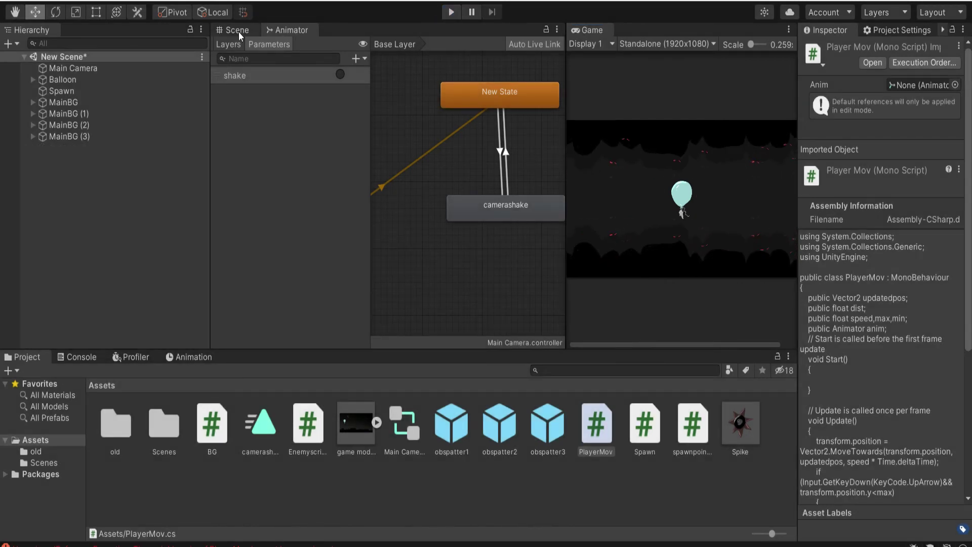
pyautogui.click(237, 30)
pyautogui.click(449, 13)
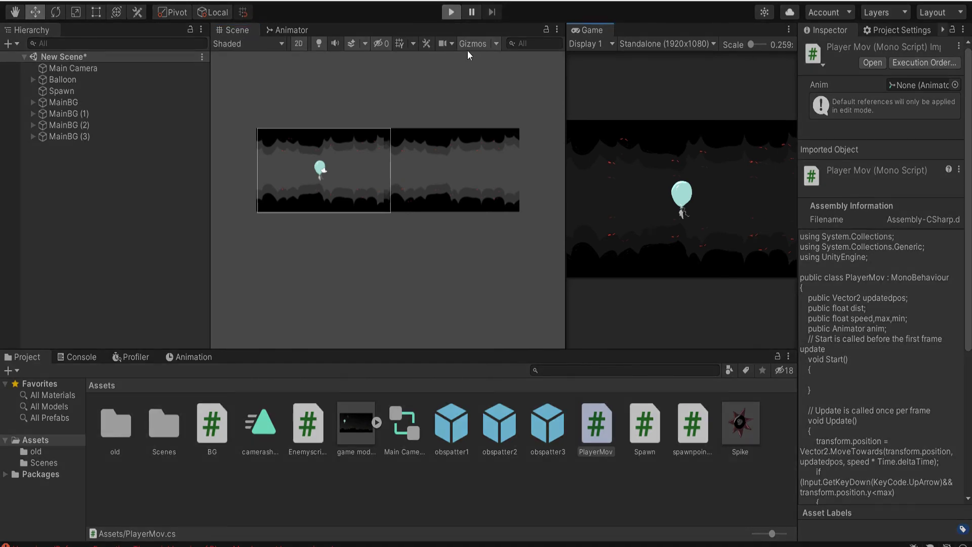
pyautogui.click(451, 13)
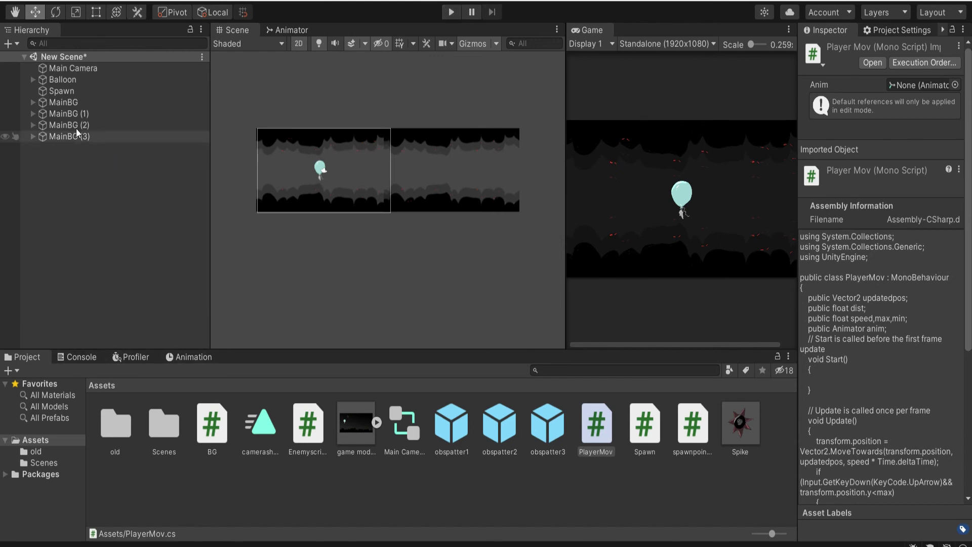
# Assign Main Camera as the Anim reference of the Balloon's Player Mov script
pyautogui.click(63, 80)
pyautogui.scroll(-3, 913, 440)
pyautogui.scroll(3, 906, 445)
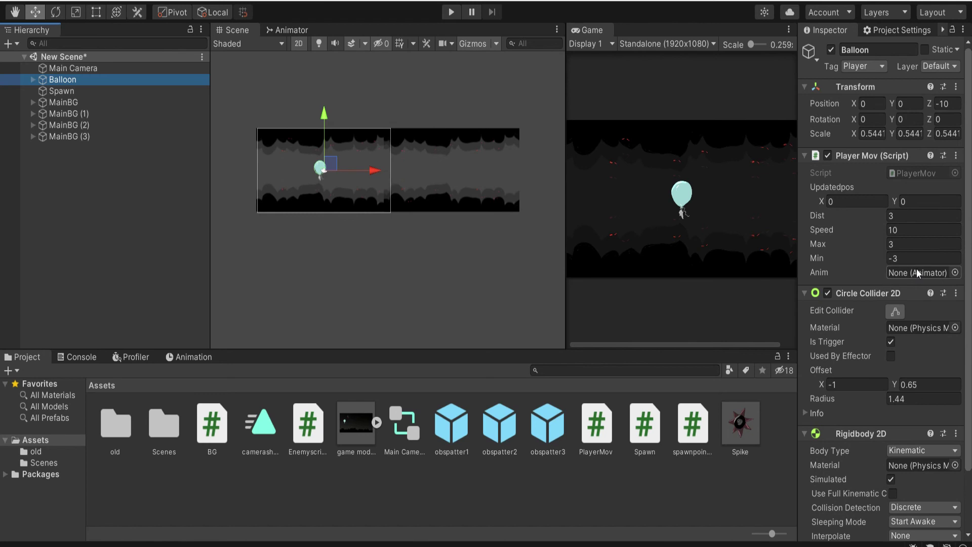
pyautogui.click(955, 273)
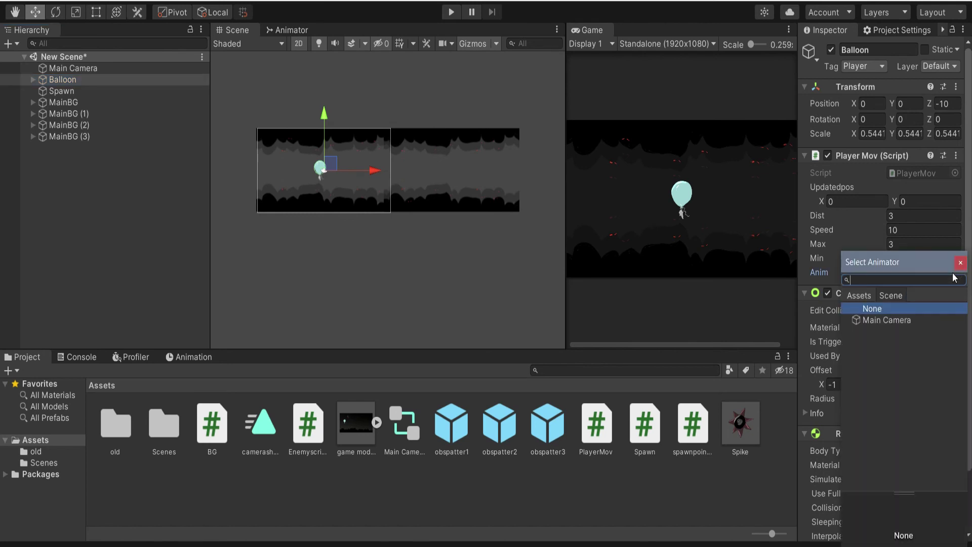
pyautogui.doubleClick(890, 320)
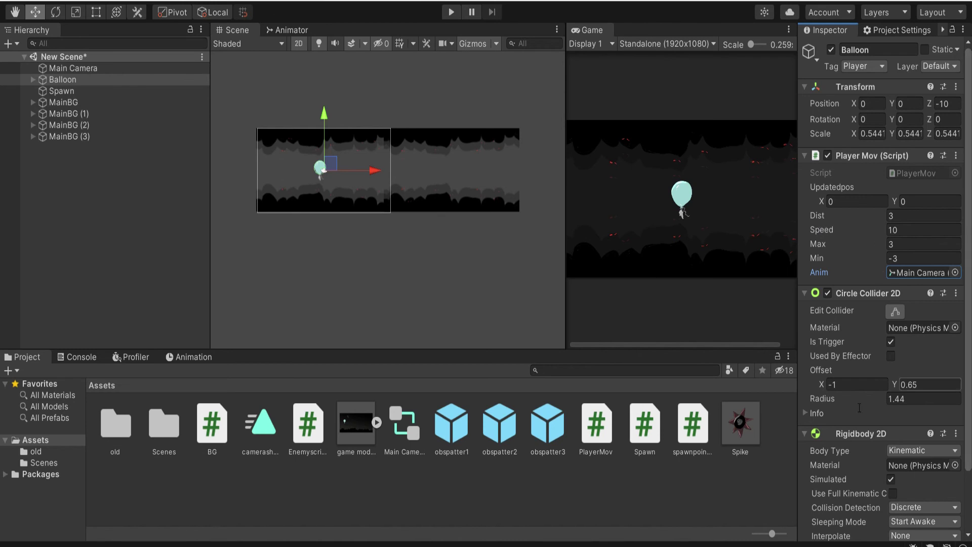
# Play-test the camera shake by moving the balloon up and down several times, and stop the game
pyautogui.click(451, 13)
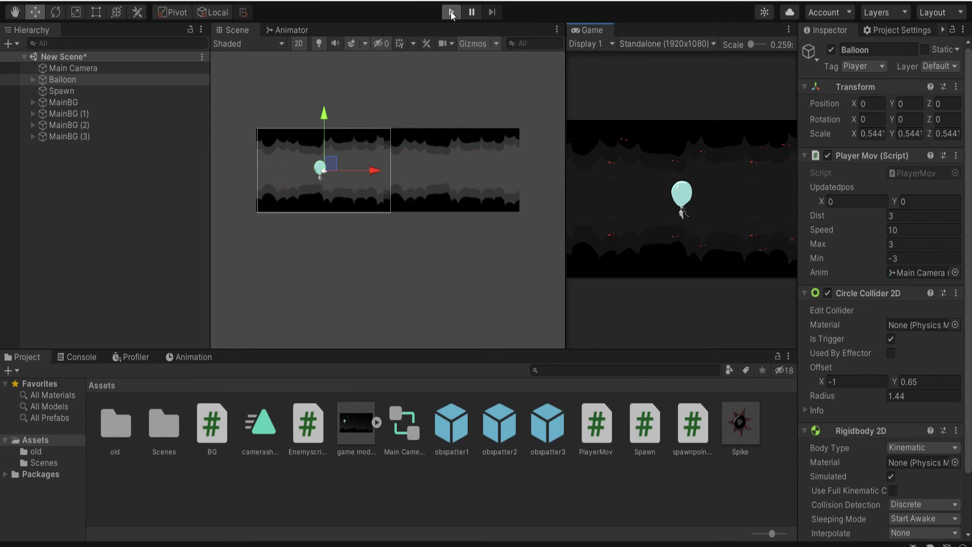
pyautogui.press('Up')
pyautogui.press('Down')
pyautogui.press('Down')
pyautogui.press('Up')
pyautogui.press('Up')
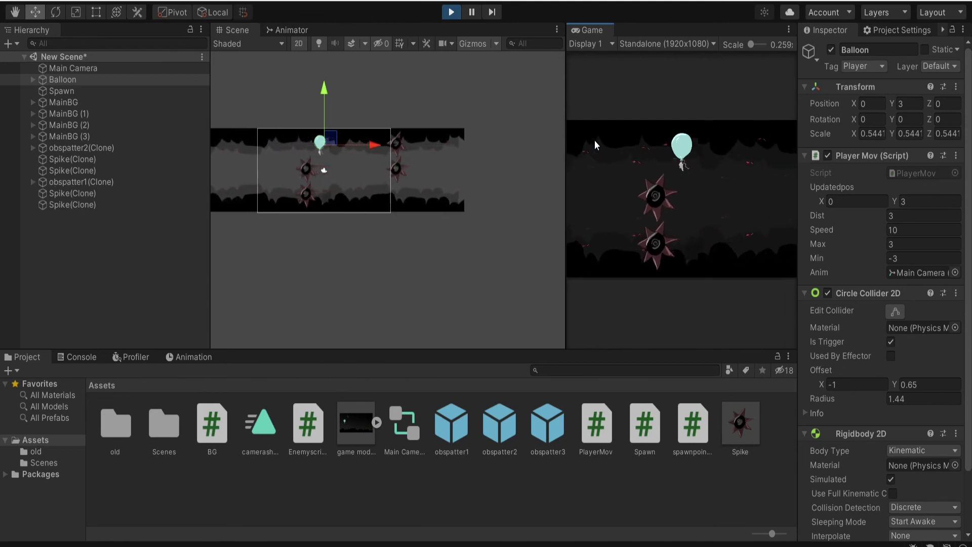
pyautogui.press('Down')
pyautogui.press('Down')
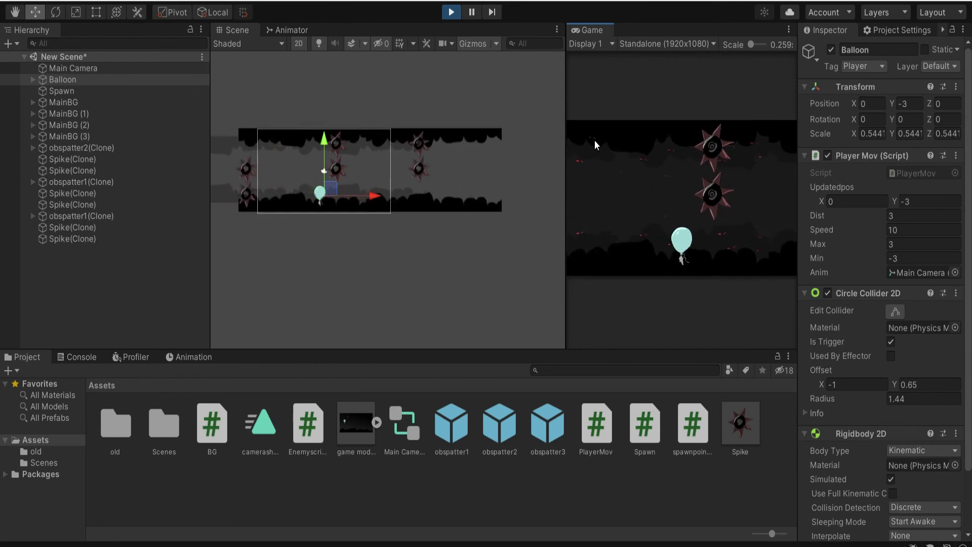
pyautogui.click(450, 12)
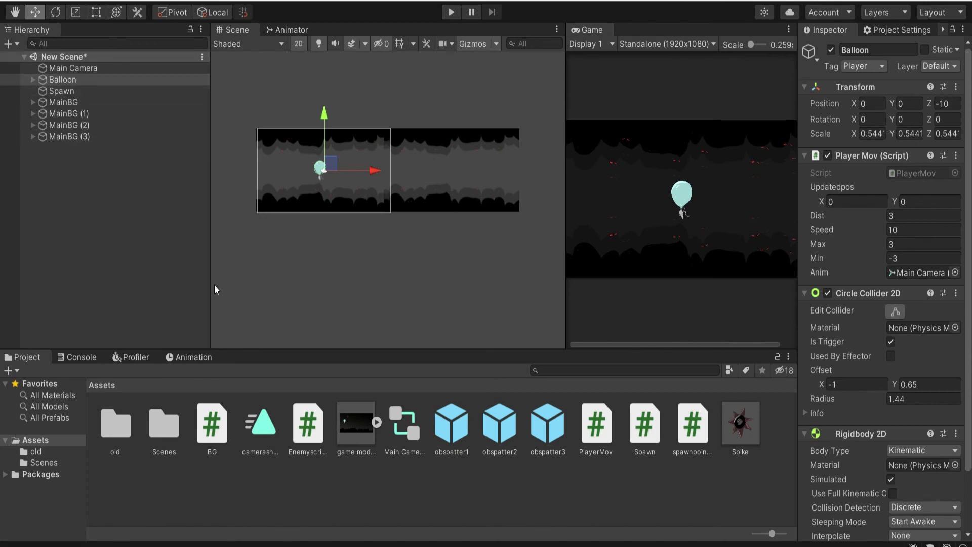
# In the Main Camera animator controller, disable Has Exit Time on the New State to camerashake transition and set its Transition Duration to 0
pyautogui.doubleClick(402, 428)
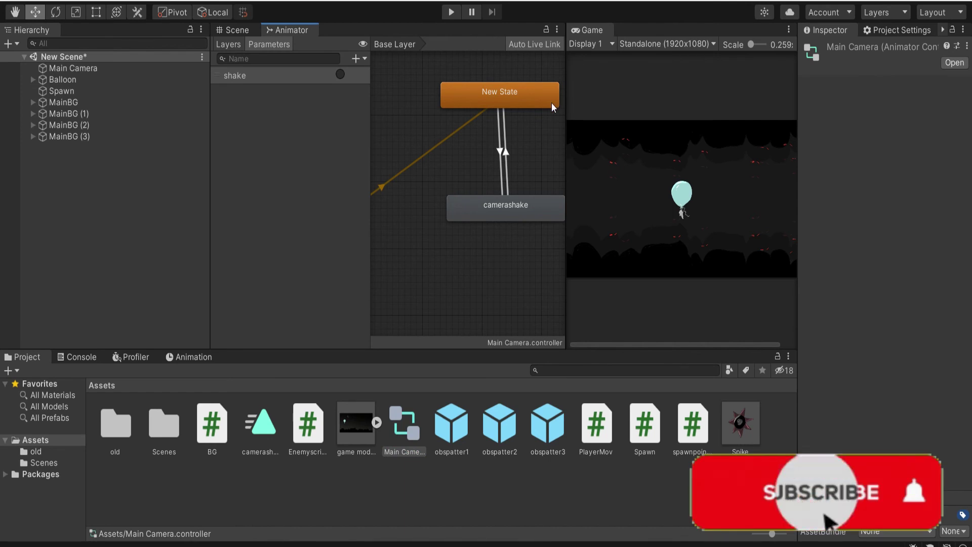
pyautogui.click(501, 152)
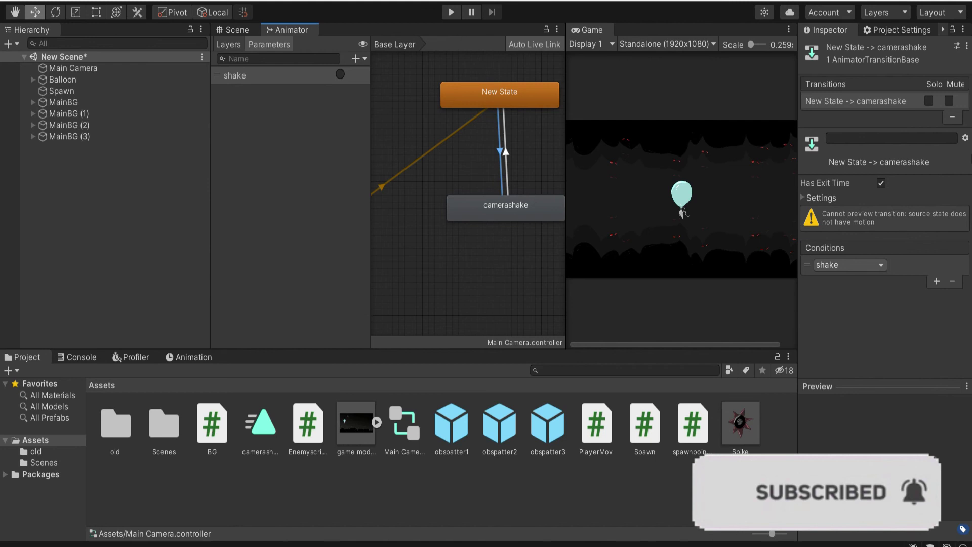
pyautogui.click(881, 182)
pyautogui.click(805, 198)
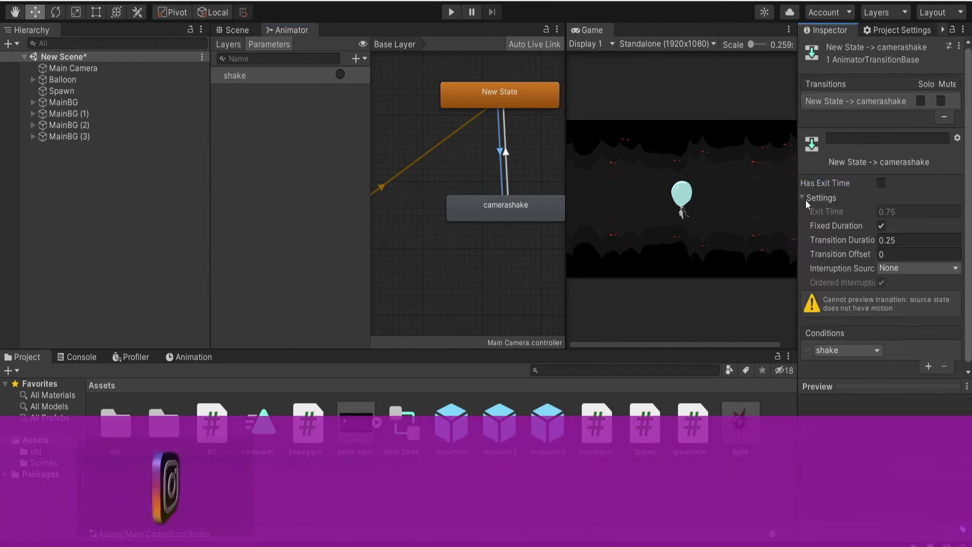
pyautogui.click(897, 241)
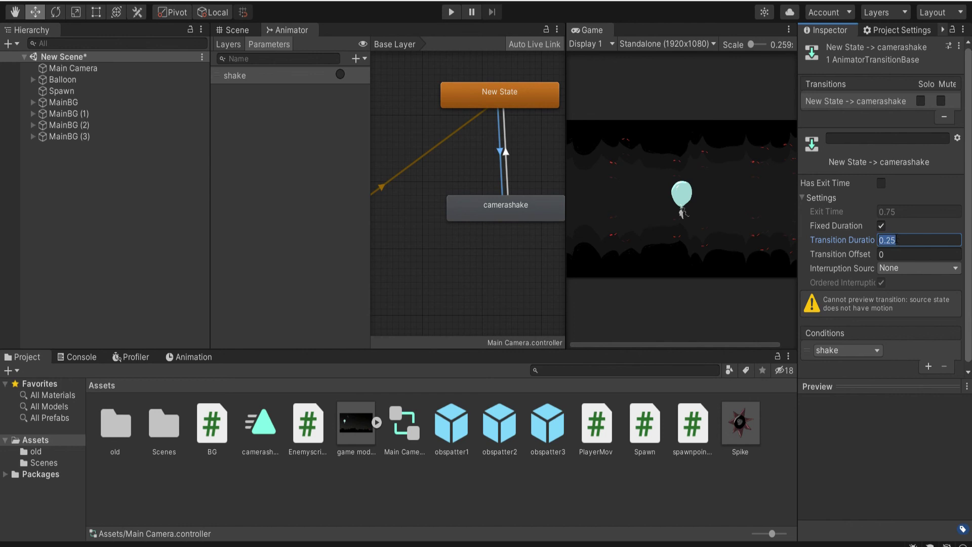
pyautogui.write('0')
# Try the camerashake to New State transition with Has Exit Time disabled and a Transition Duration of 0
pyautogui.click(506, 153)
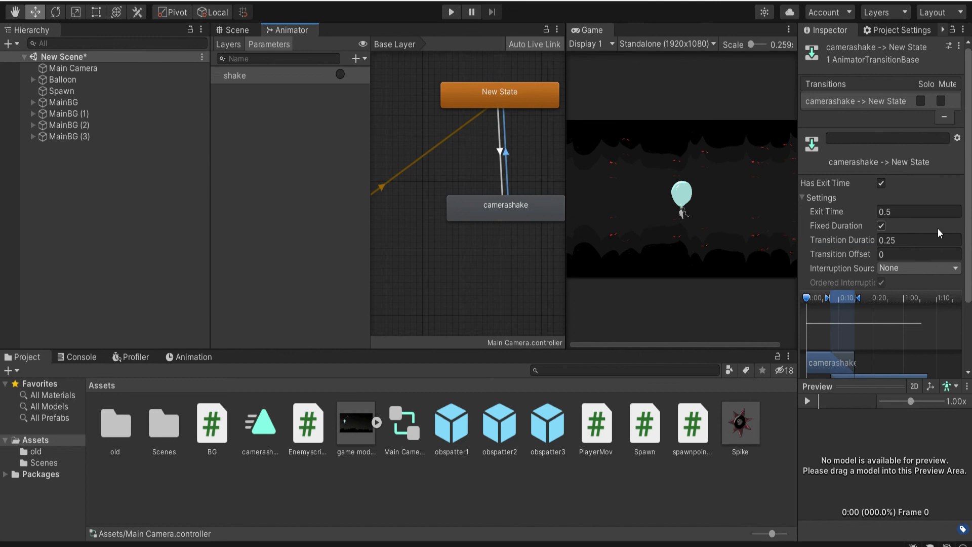
pyautogui.click(882, 182)
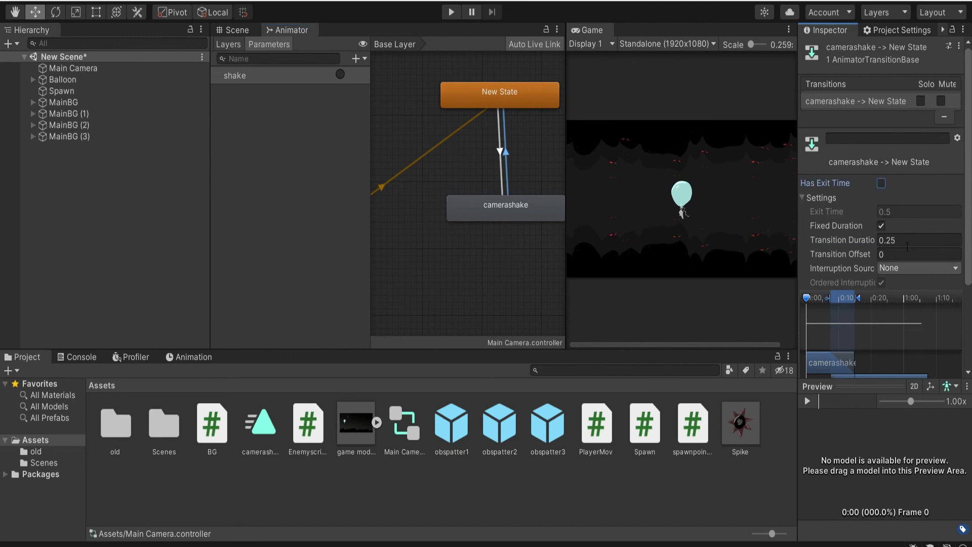
pyautogui.click(908, 243)
pyautogui.write('09')
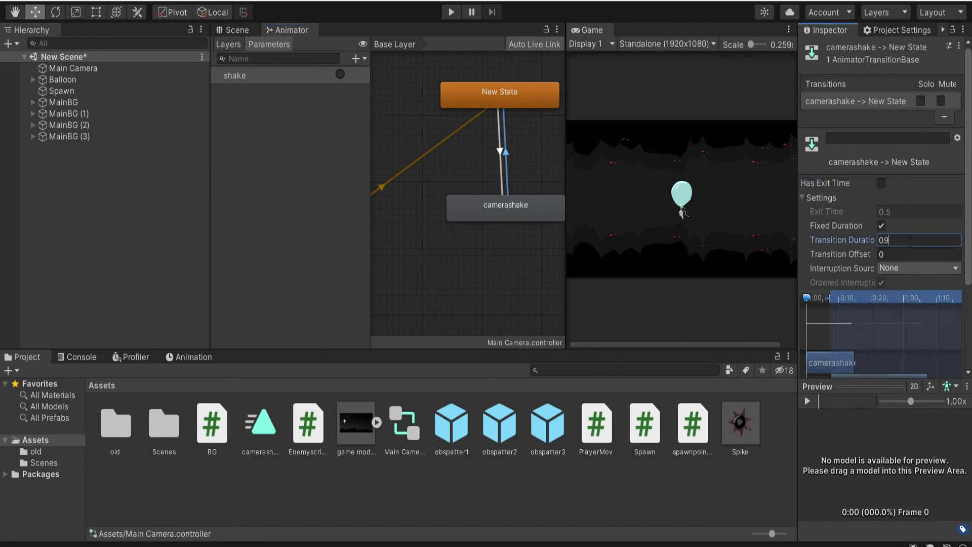
pyautogui.press('BackSpace')
pyautogui.click(515, 280)
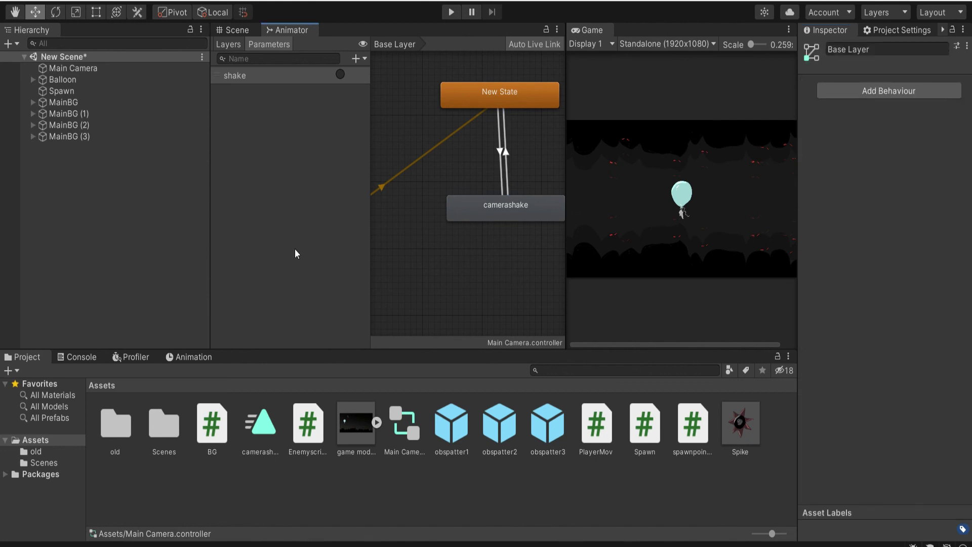
# Play-test the camera shake with the edited transitions by moving the balloon up and down, and stop the game
pyautogui.click(451, 12)
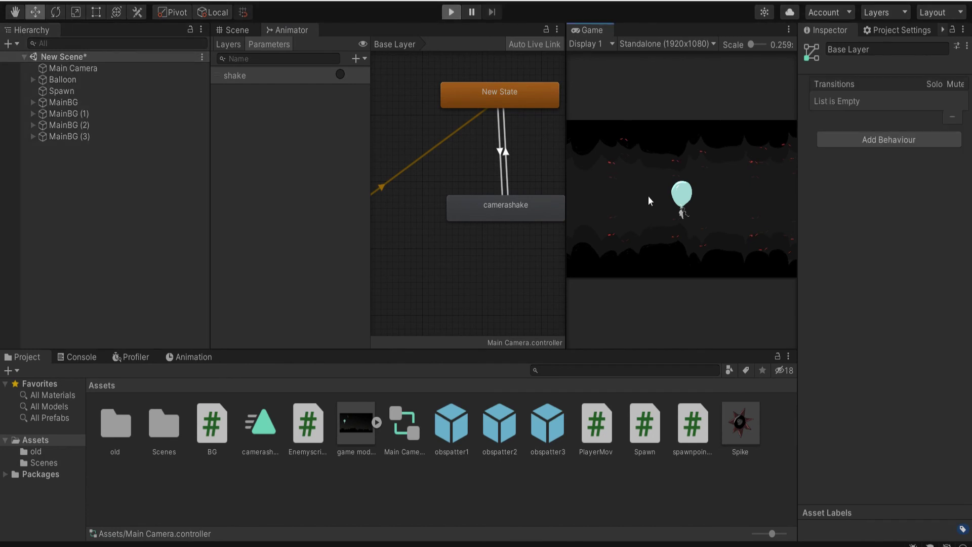
pyautogui.press('Up')
pyautogui.press('Down')
pyautogui.press('Down')
pyautogui.press('Up')
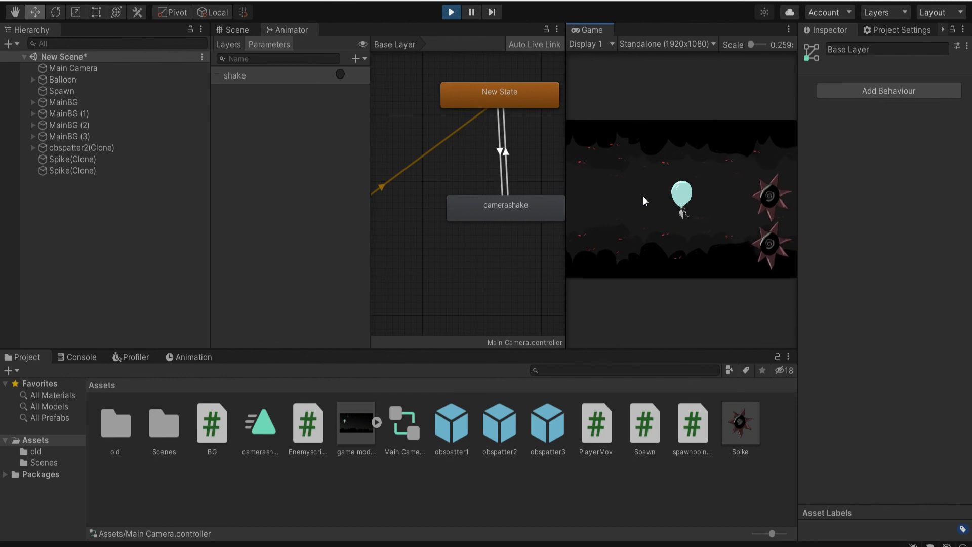
pyautogui.press('Up')
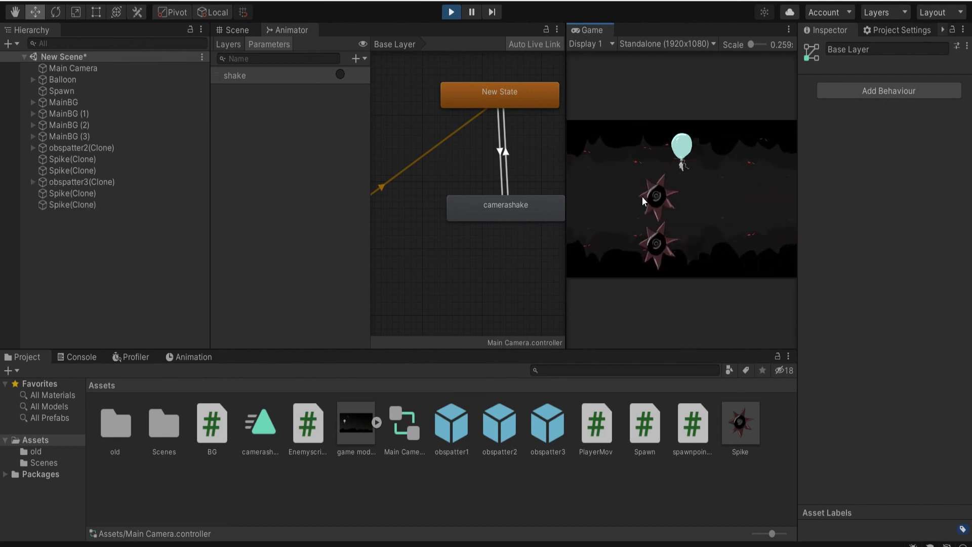
pyautogui.press('Down')
pyautogui.press('Down')
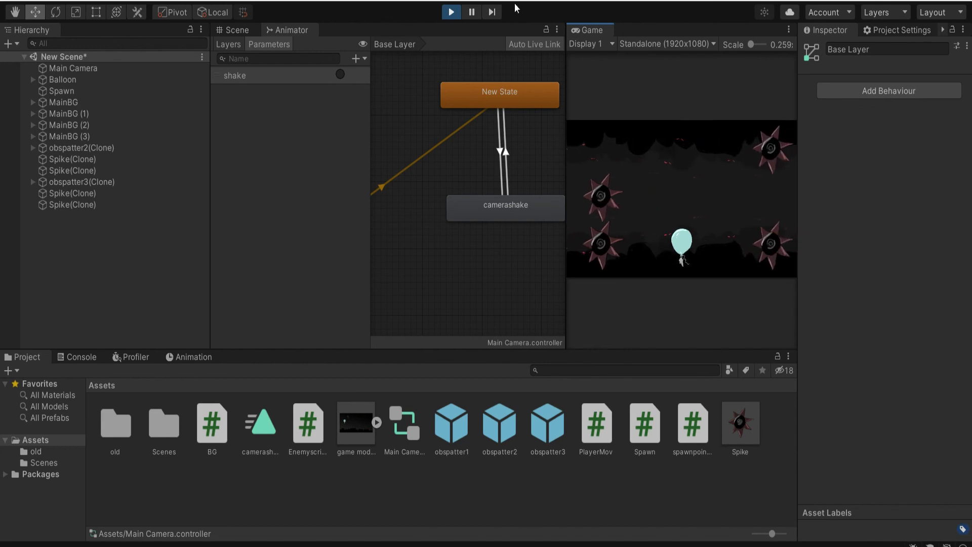
pyautogui.click(448, 15)
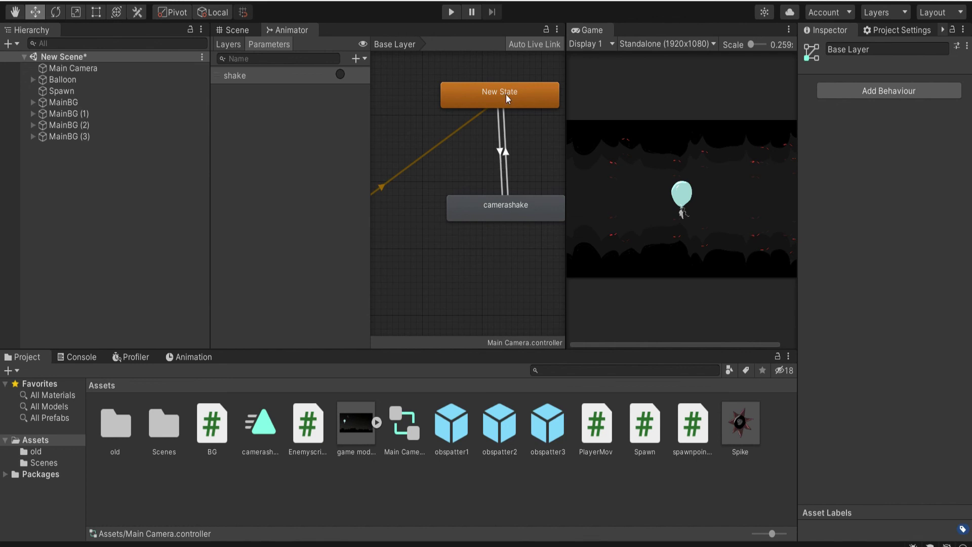
# Enable Has Exit Time on the camerashake to New State transition and set its Transition Duration to 0.25
pyautogui.click(506, 152)
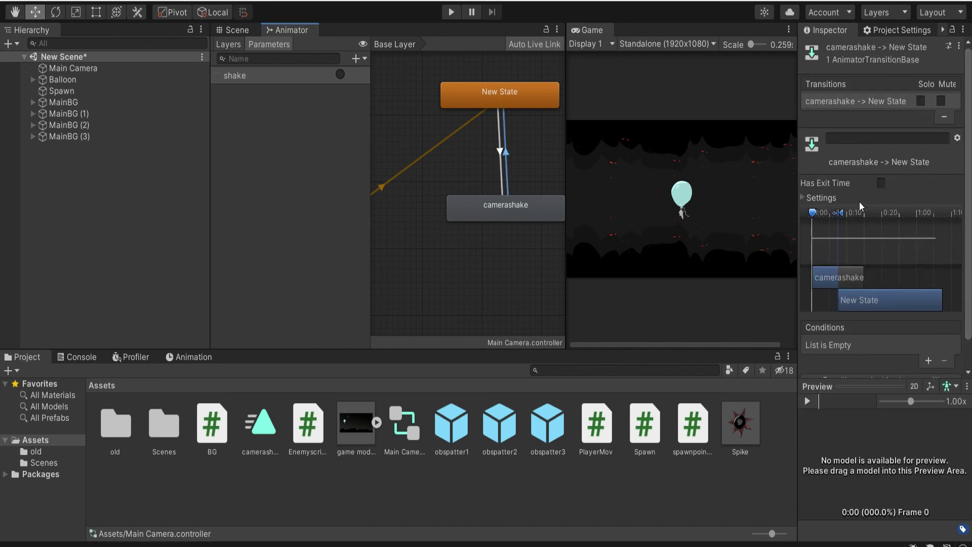
pyautogui.click(881, 184)
pyautogui.click(890, 240)
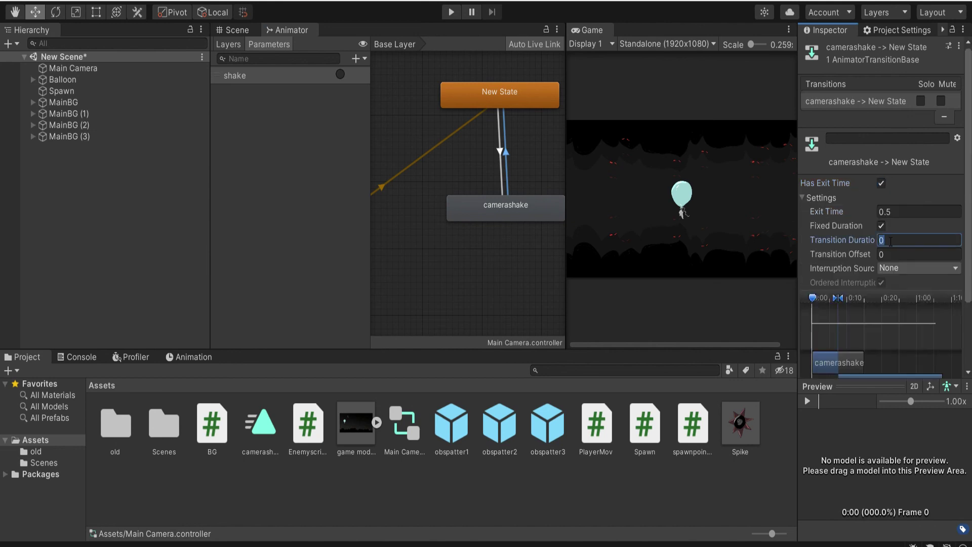
pyautogui.write('.25')
pyautogui.click(922, 185)
pyautogui.click(880, 183)
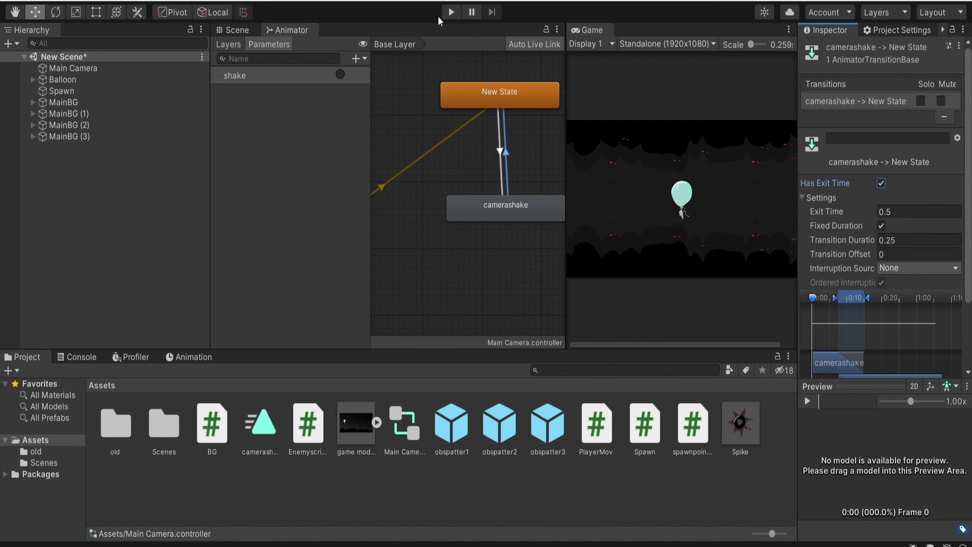
# Play-test the game again with the readjusted return transition, and stop it
pyautogui.click(452, 11)
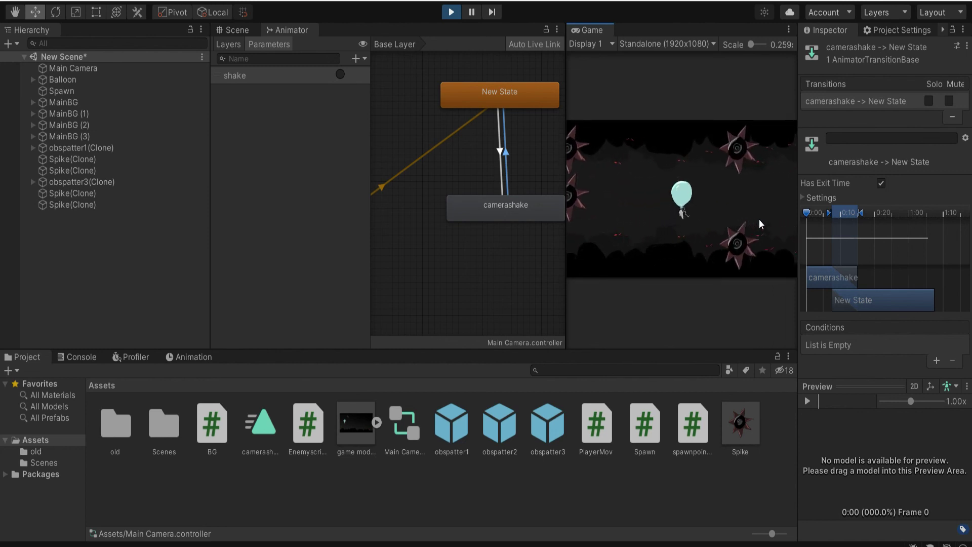
pyautogui.click(447, 14)
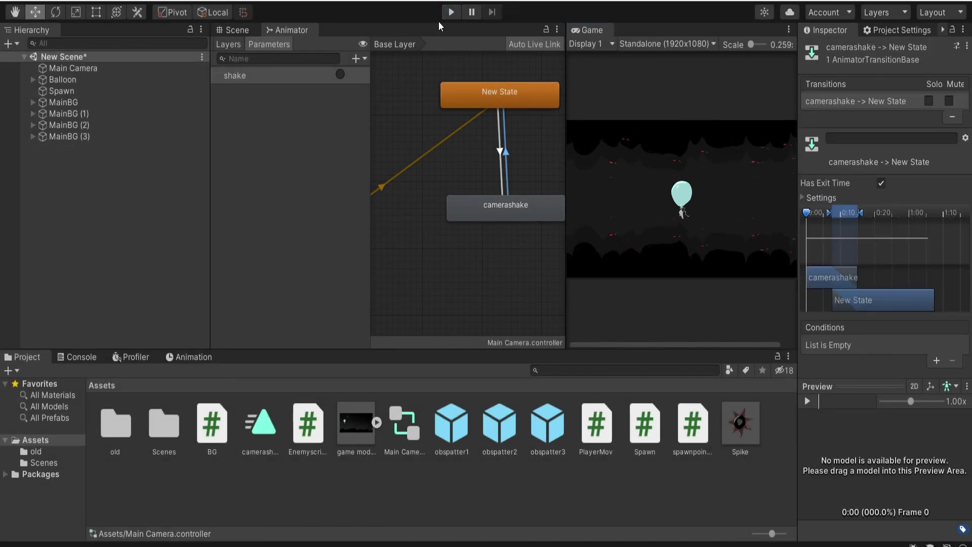